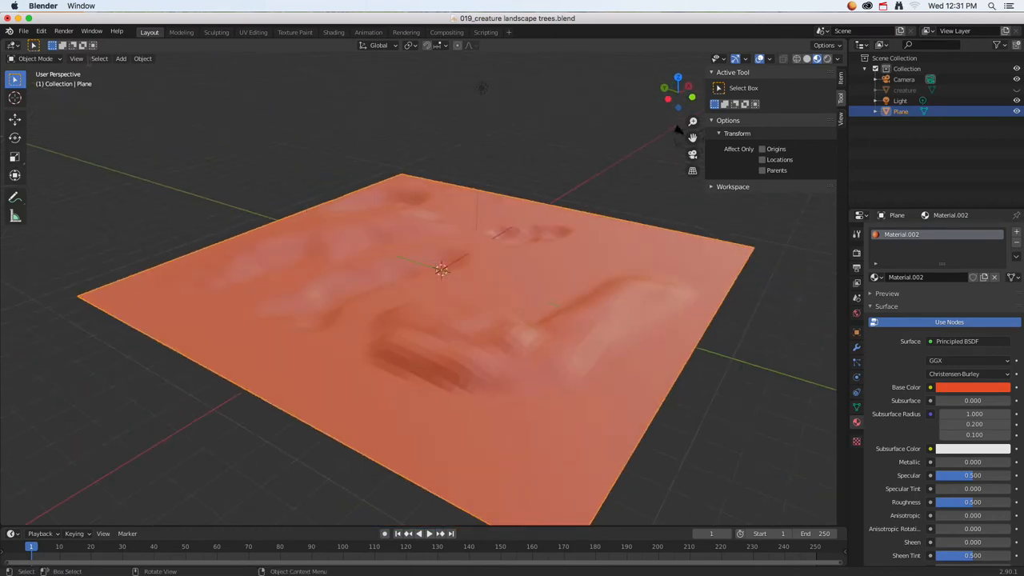
Find the Sapling Tree Gen add-on by searching "sap" in the preferences, enable it, and close the preferences
click(23, 32)
mouse_move(45, 35)
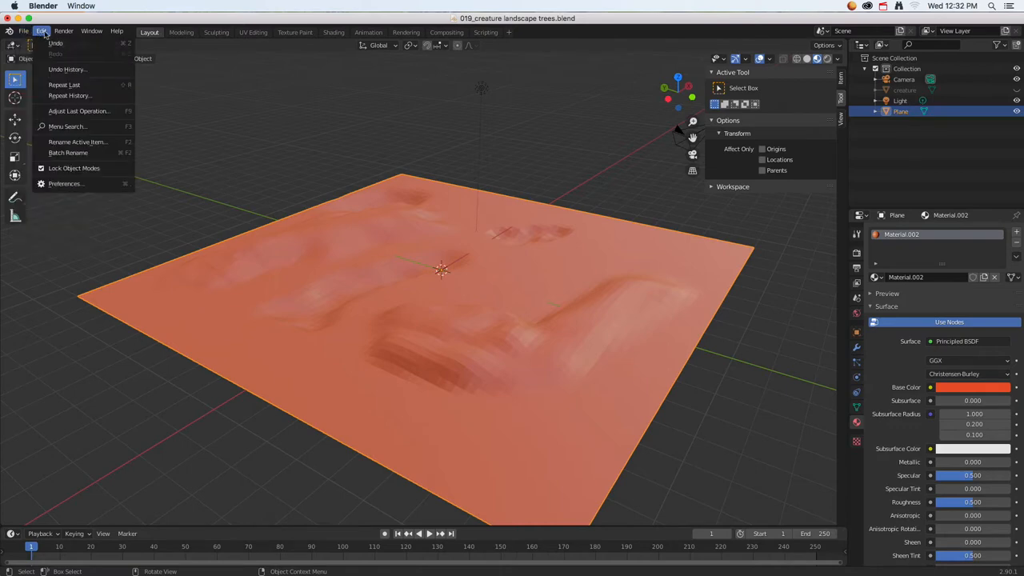
click(68, 183)
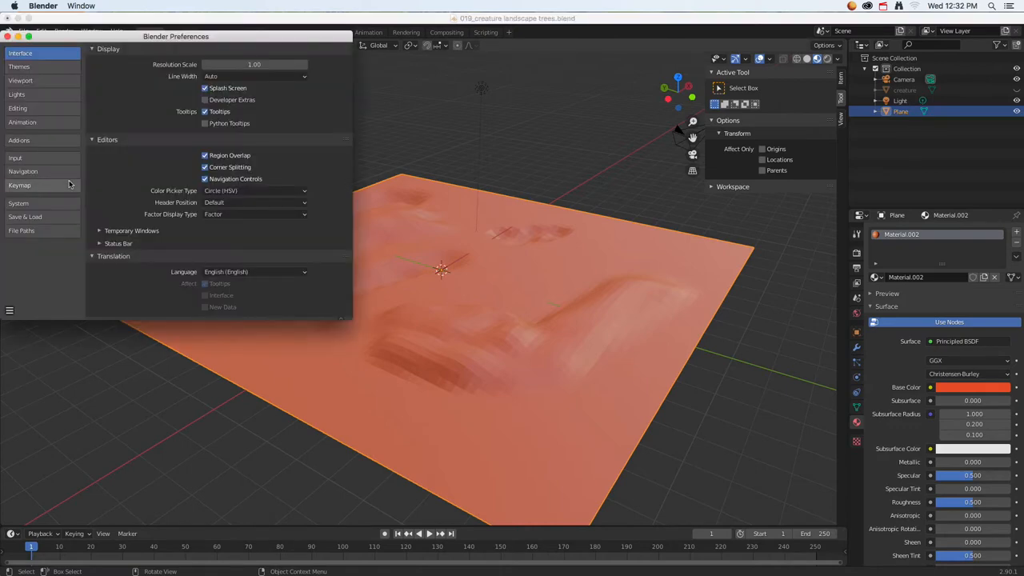
click(36, 141)
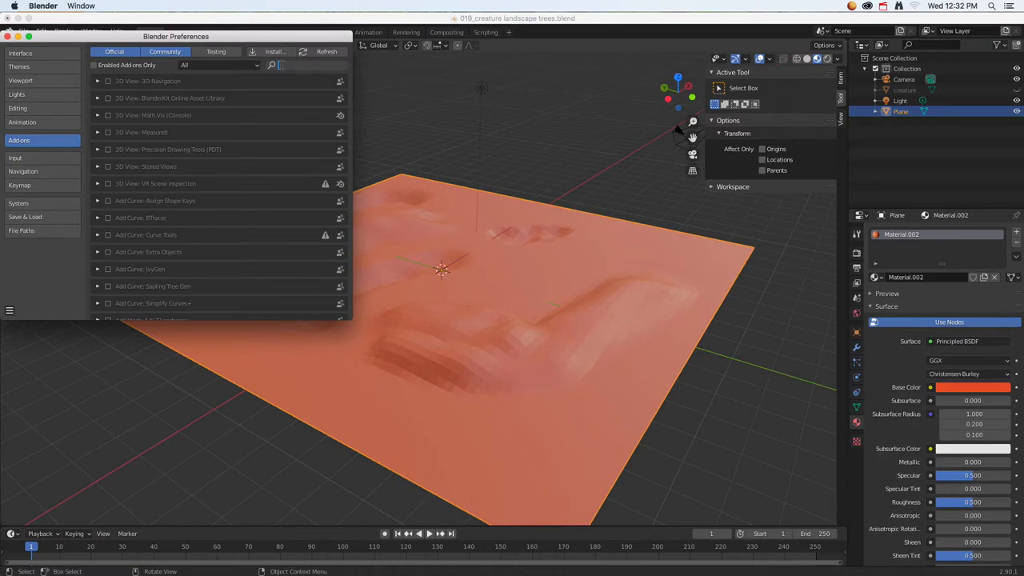
text(sap)
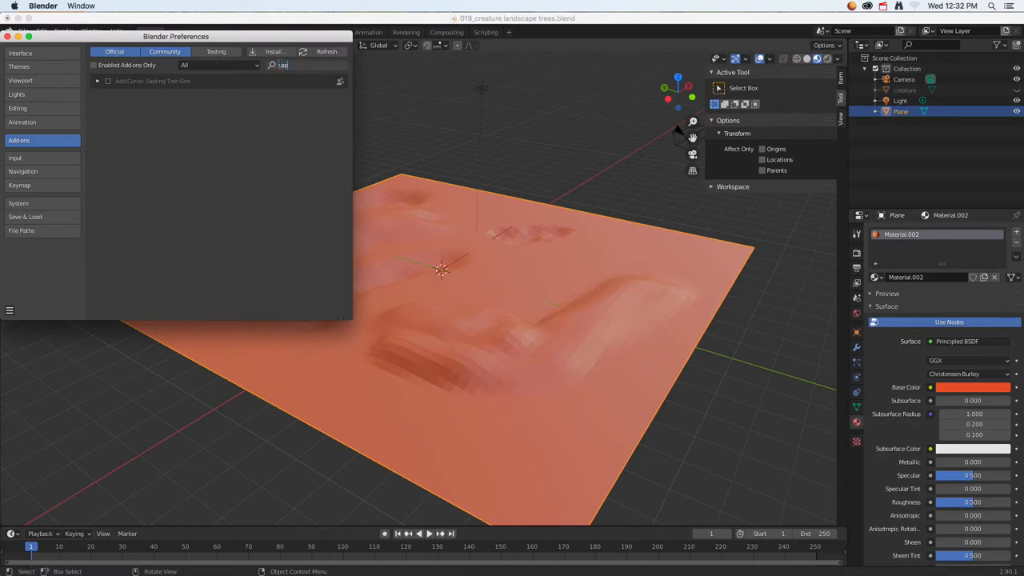
key(Return)
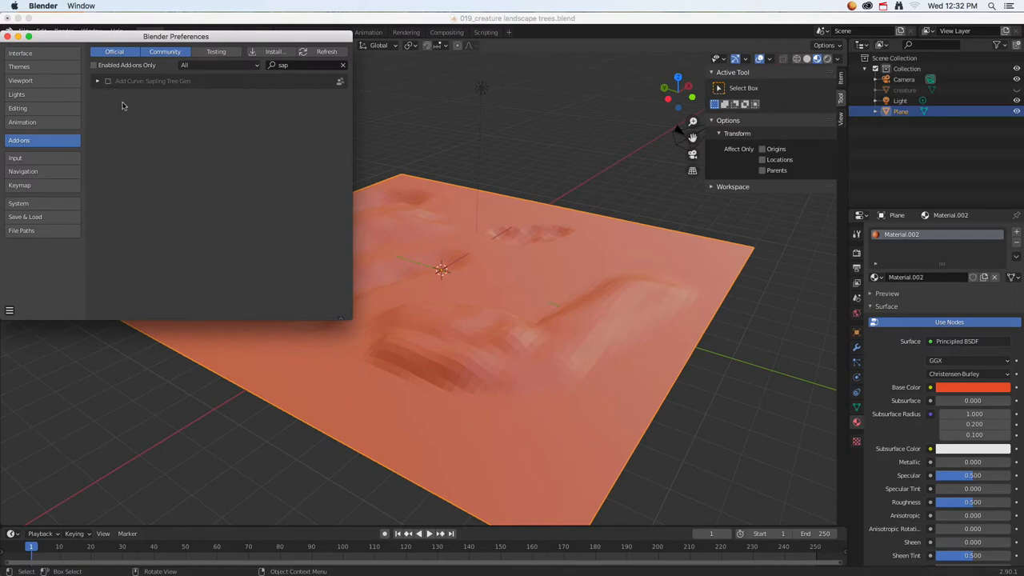
click(108, 81)
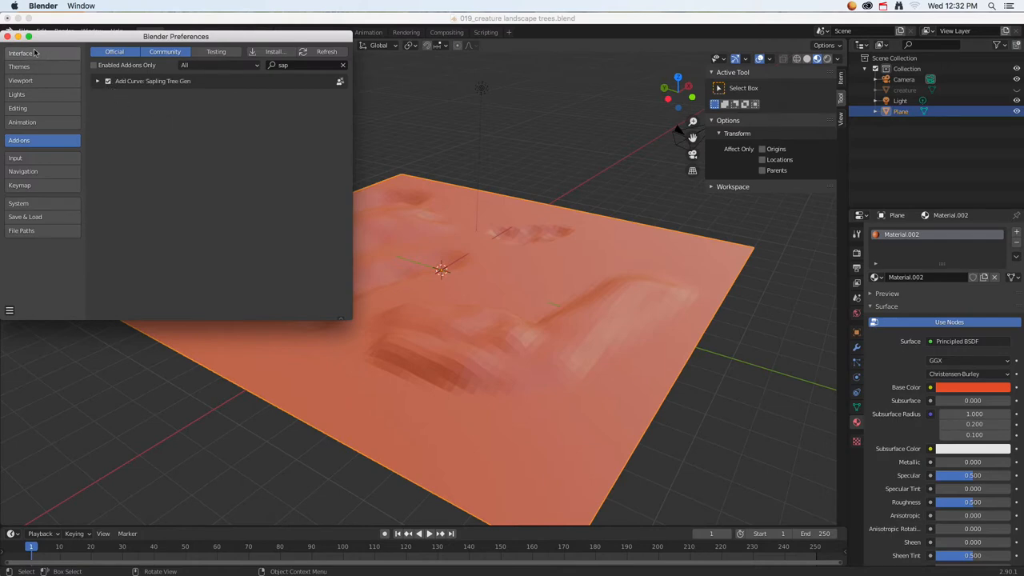
click(7, 36)
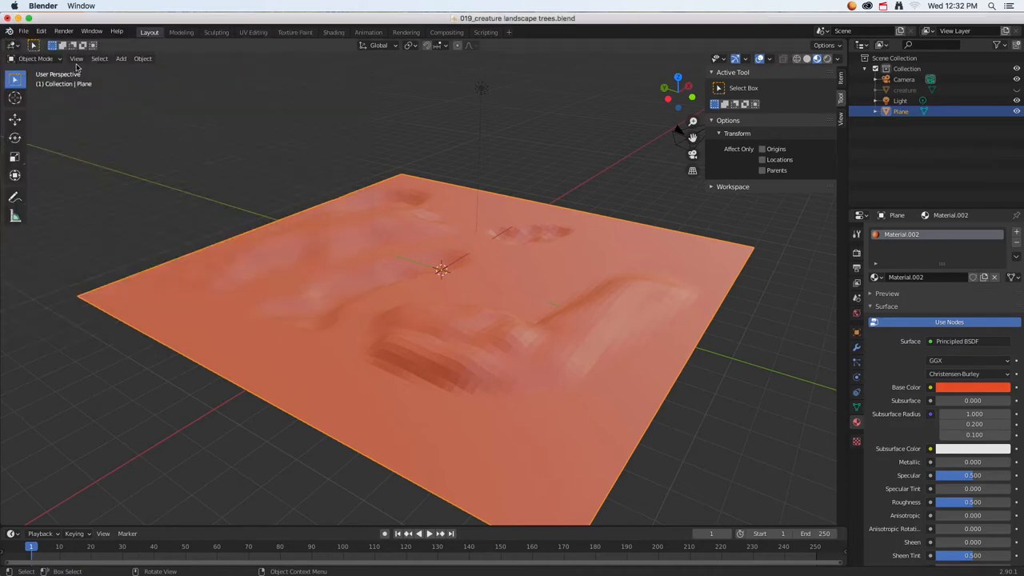
Hide the Plane landscape object in the viewport
click(107, 62)
click(1016, 111)
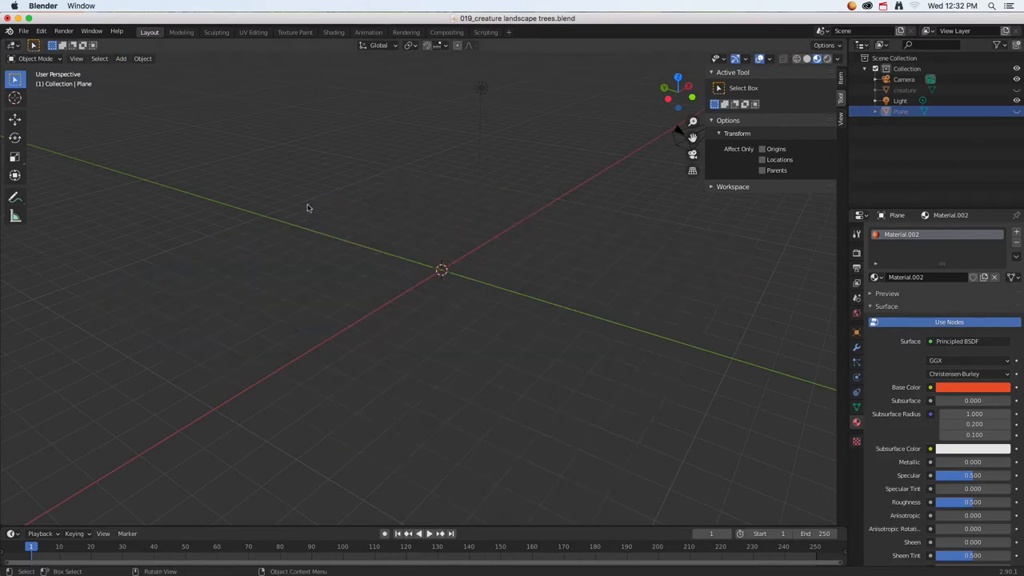
Add a Sapling Tree Gen curve at the world origin and collapse its creation settings
click(95, 62)
click(121, 59)
mouse_move(132, 75)
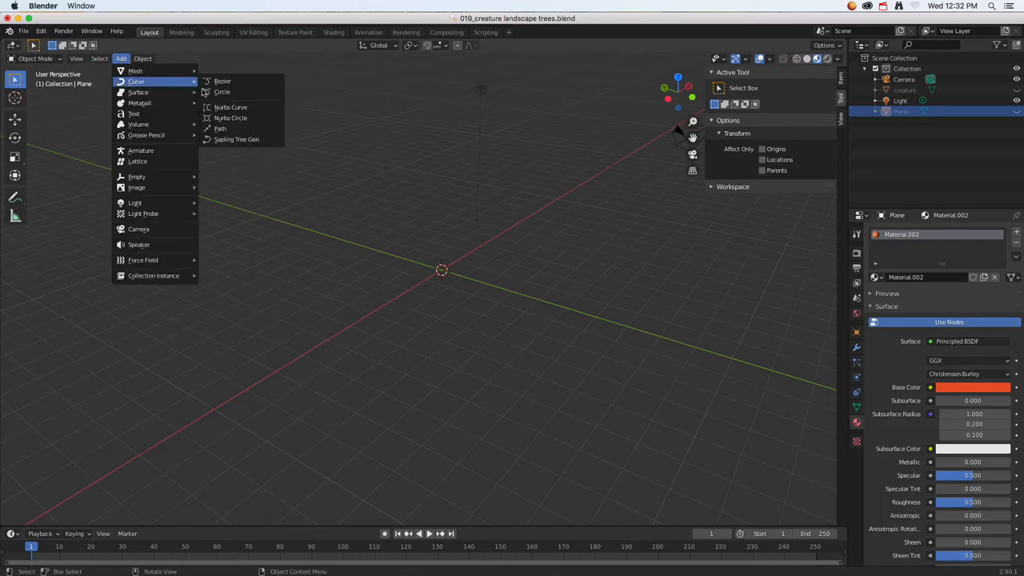
click(244, 141)
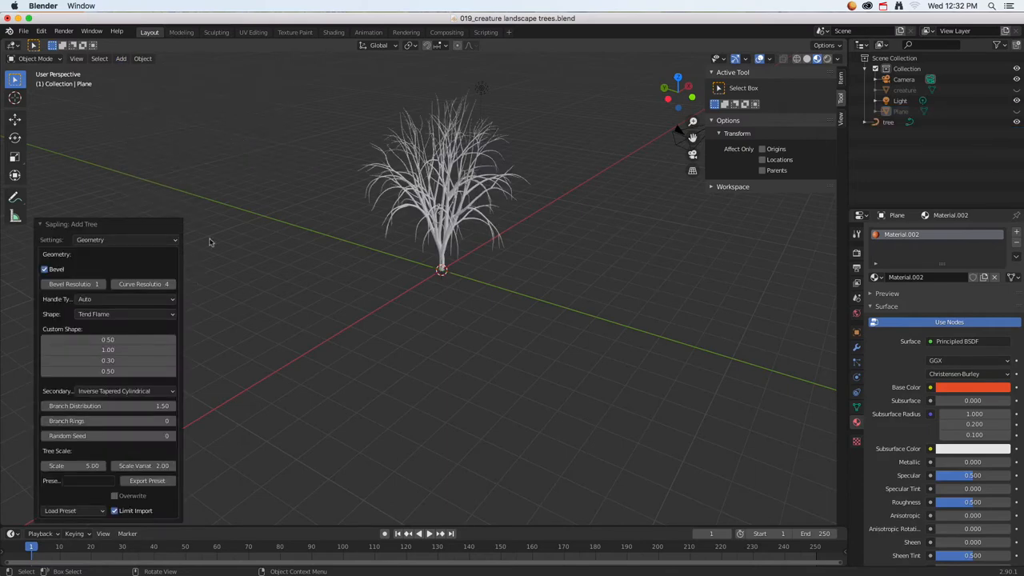
click(44, 227)
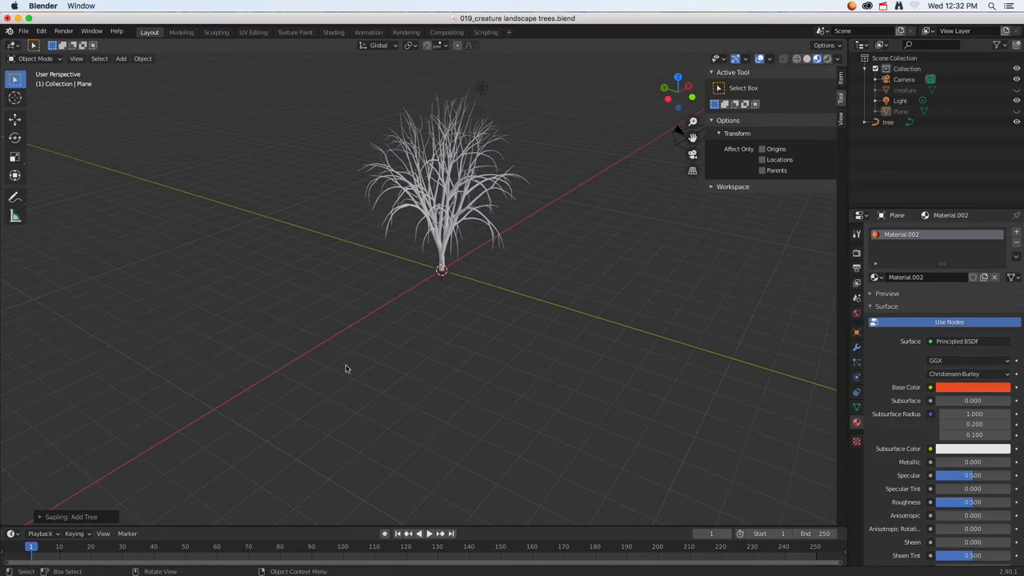
Delete the sapling tree from the scene
click(443, 221)
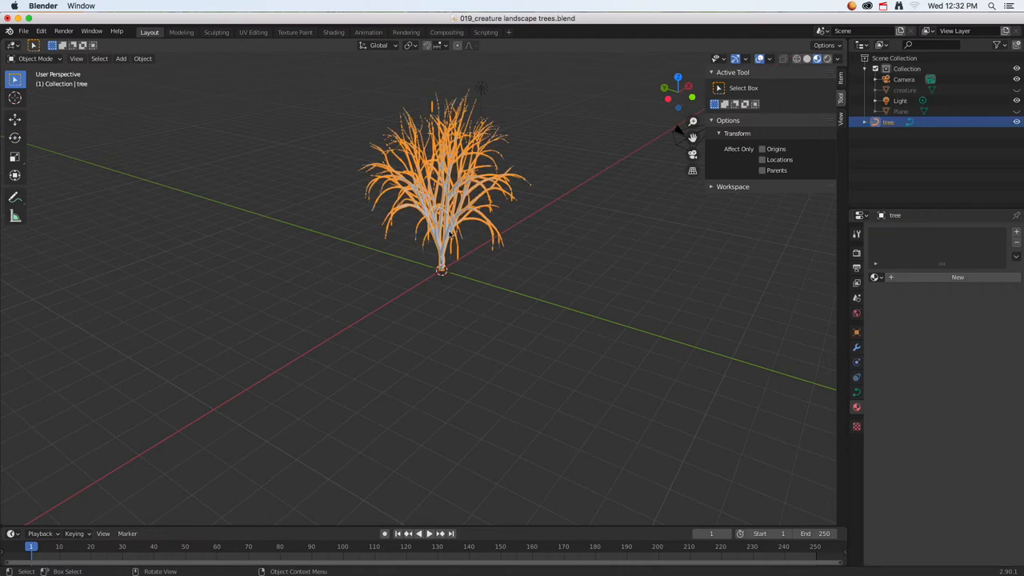
click(15, 118)
middle_drag(229, 165, 440, 215)
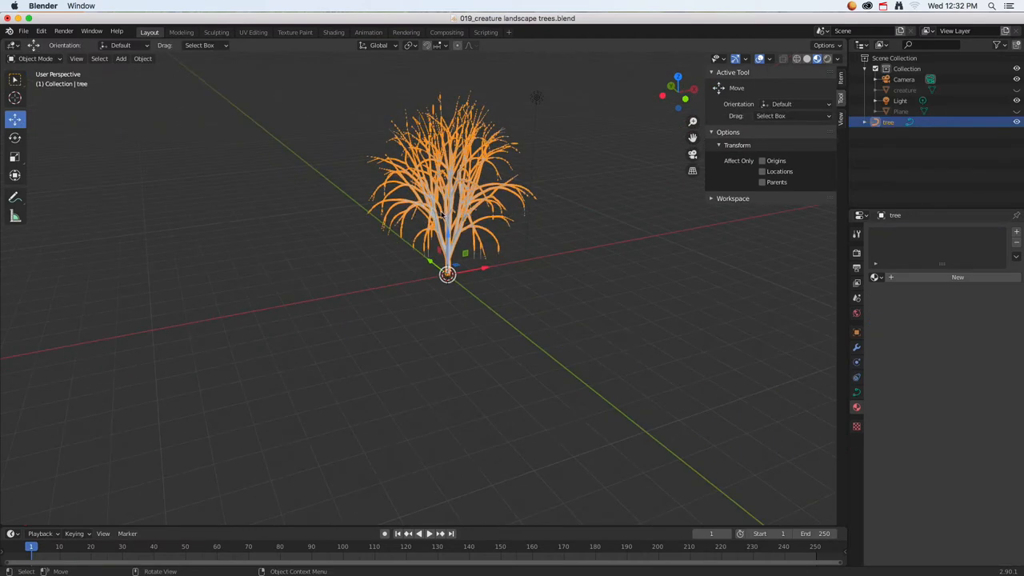
key(x)
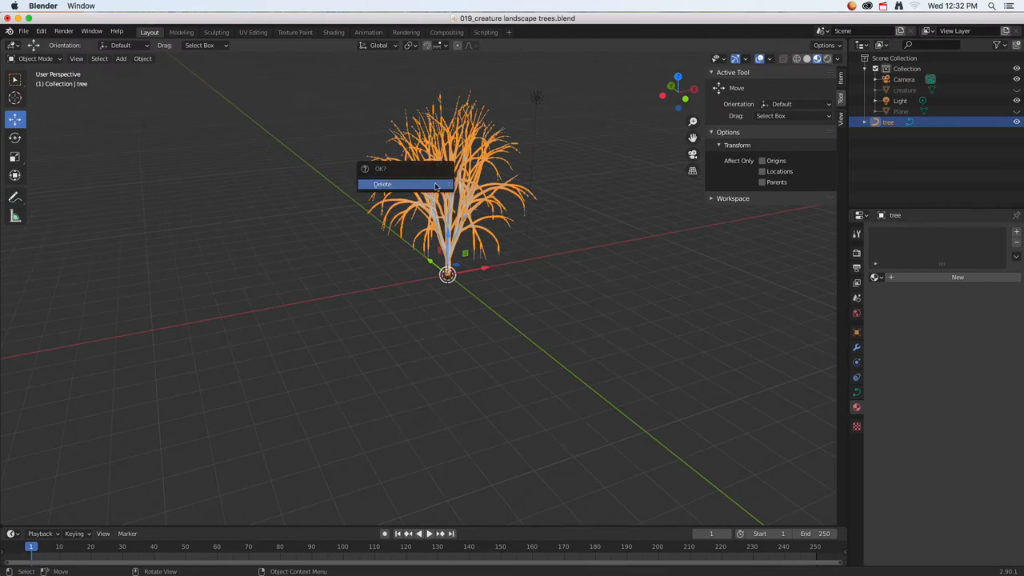
click(394, 189)
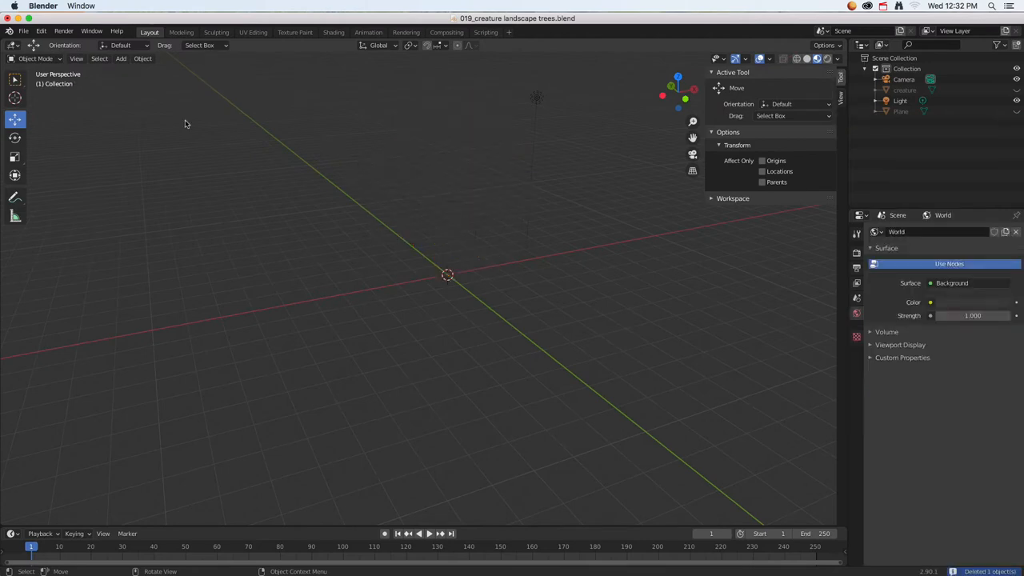
Add a fresh Sapling Tree Gen curve at the origin and expand its creation settings
click(120, 59)
mouse_move(135, 82)
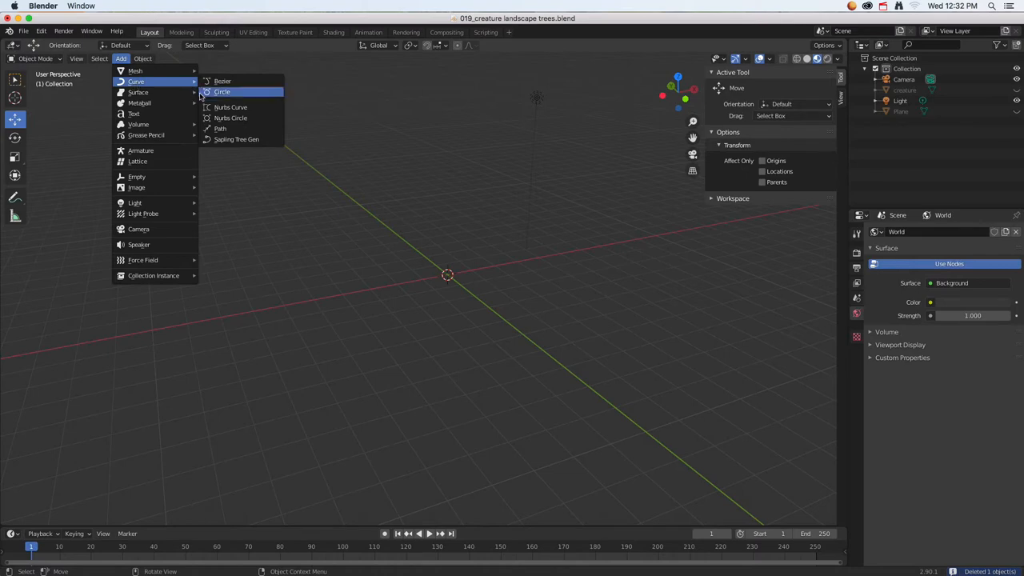
click(237, 139)
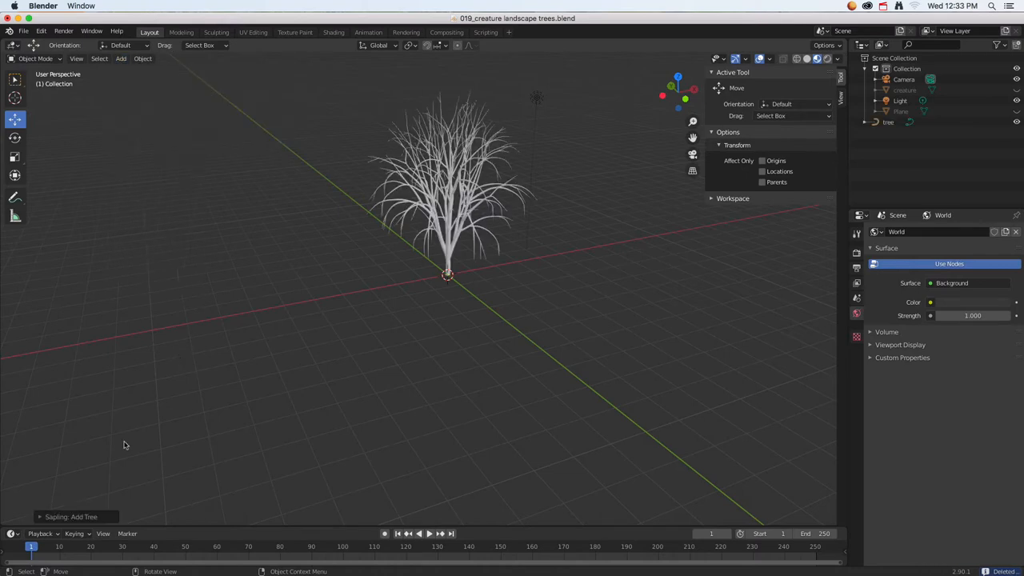
click(42, 518)
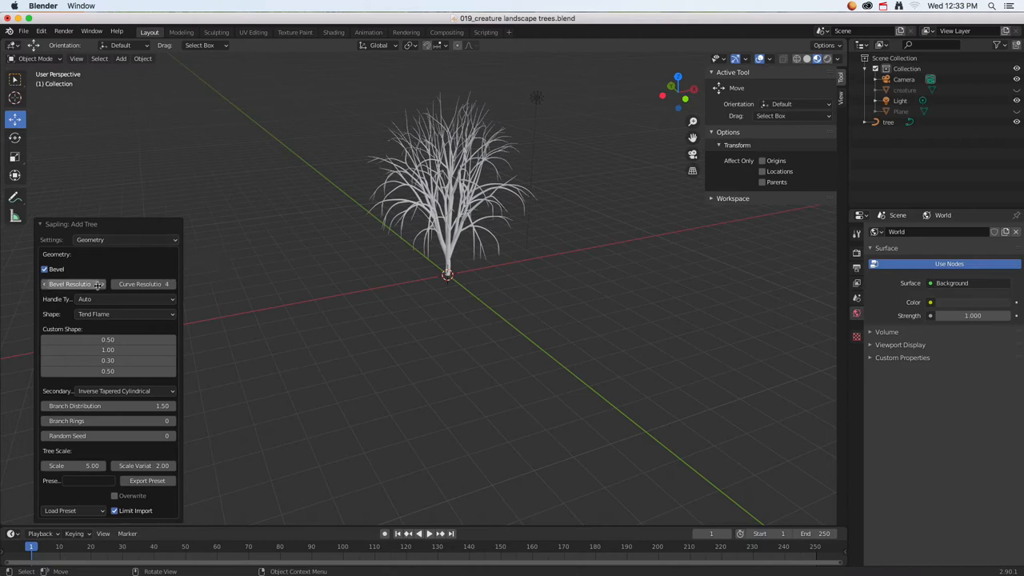
In the tree's Geometry settings, set Branch Rings to 3 and Shape to Hemispherical
click(170, 421)
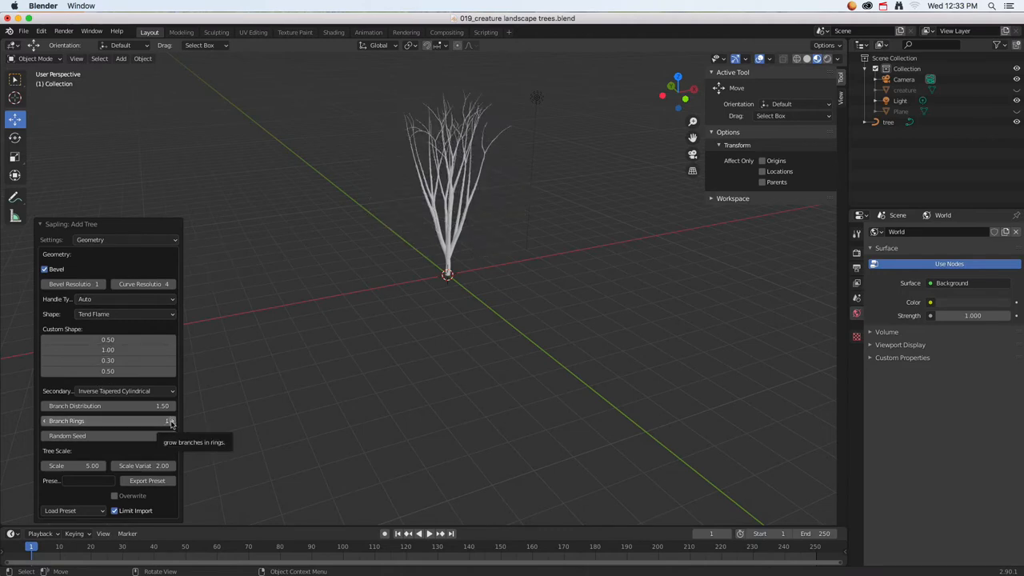
click(169, 421)
click(169, 422)
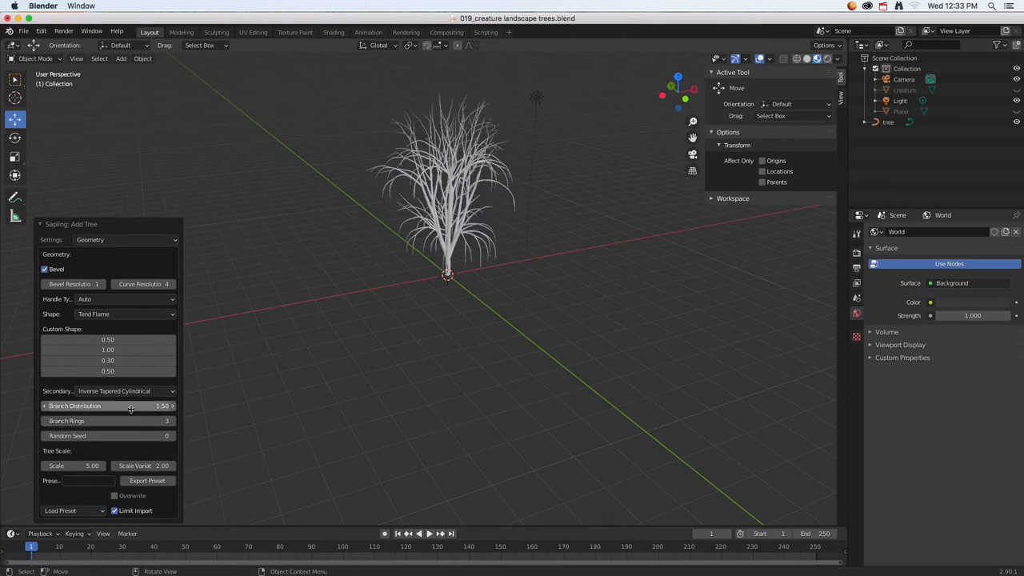
click(171, 436)
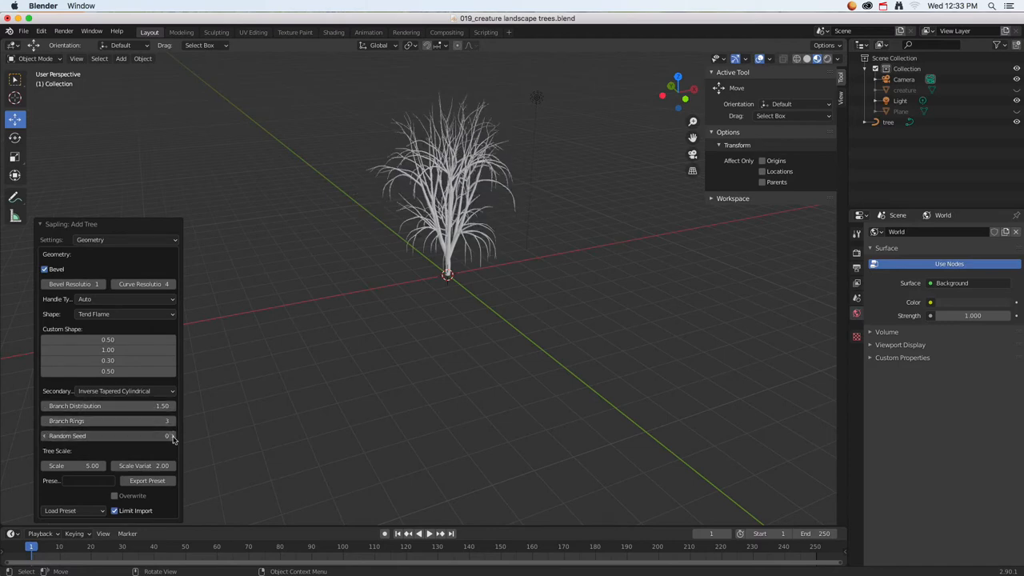
click(45, 436)
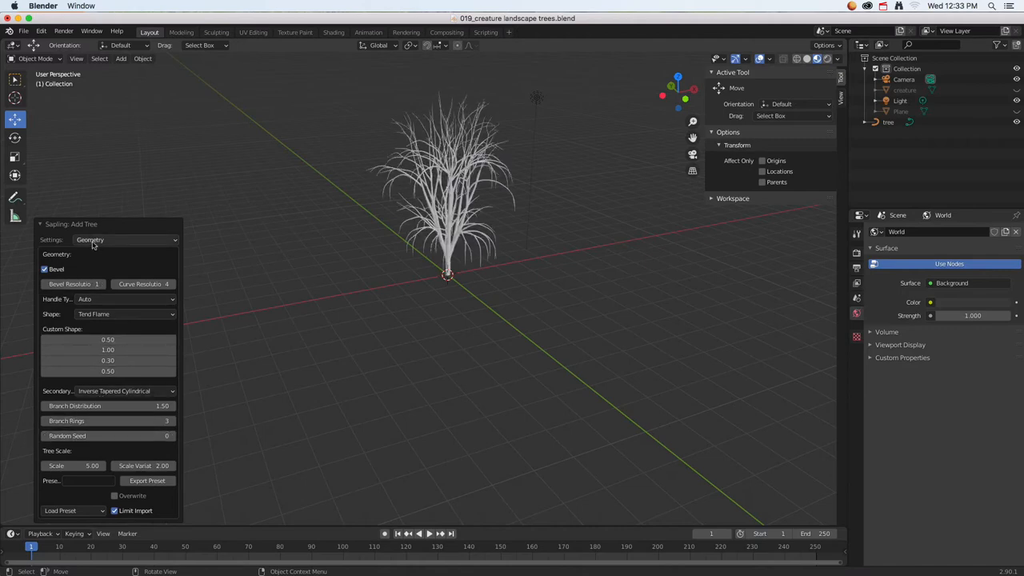
click(90, 317)
click(97, 361)
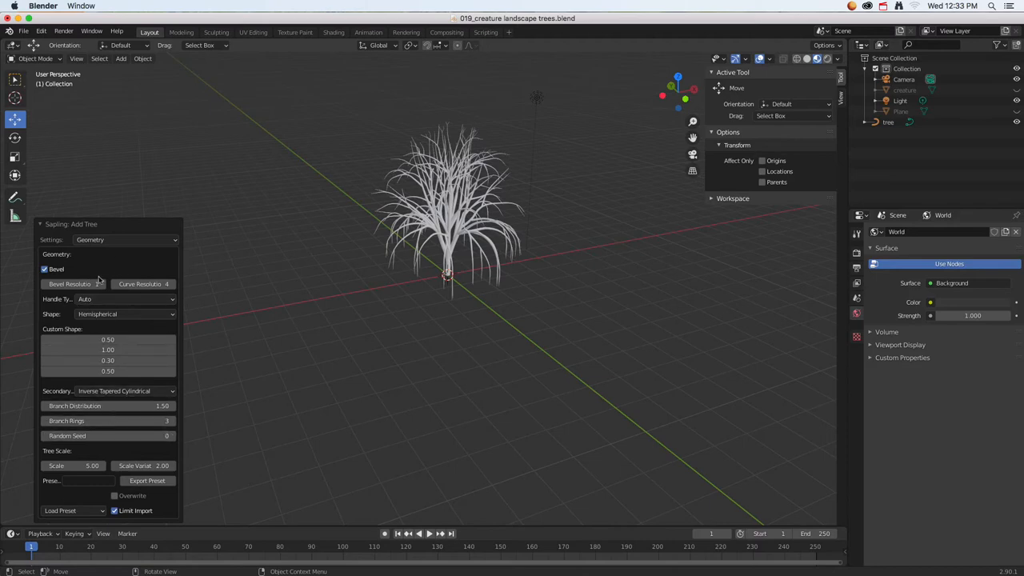
Try 3 branch Levels in the tree's Branch Splitting settings and return the value to 2
click(102, 242)
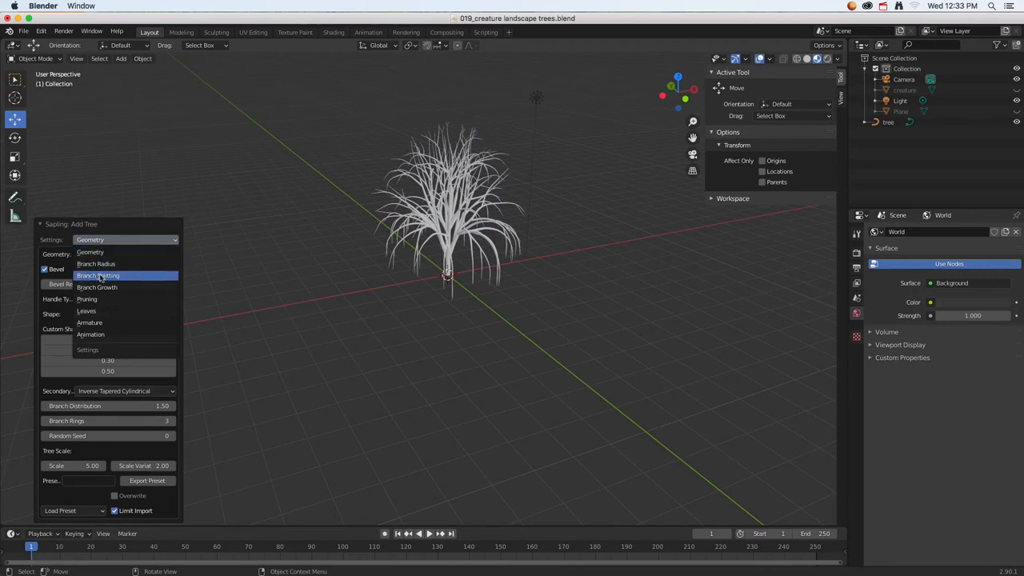
click(111, 276)
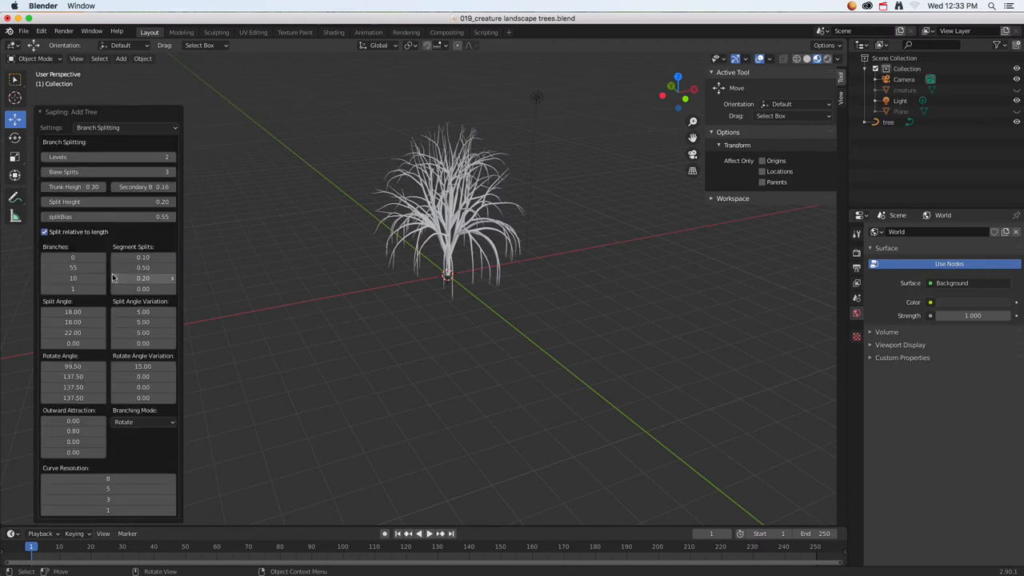
click(169, 158)
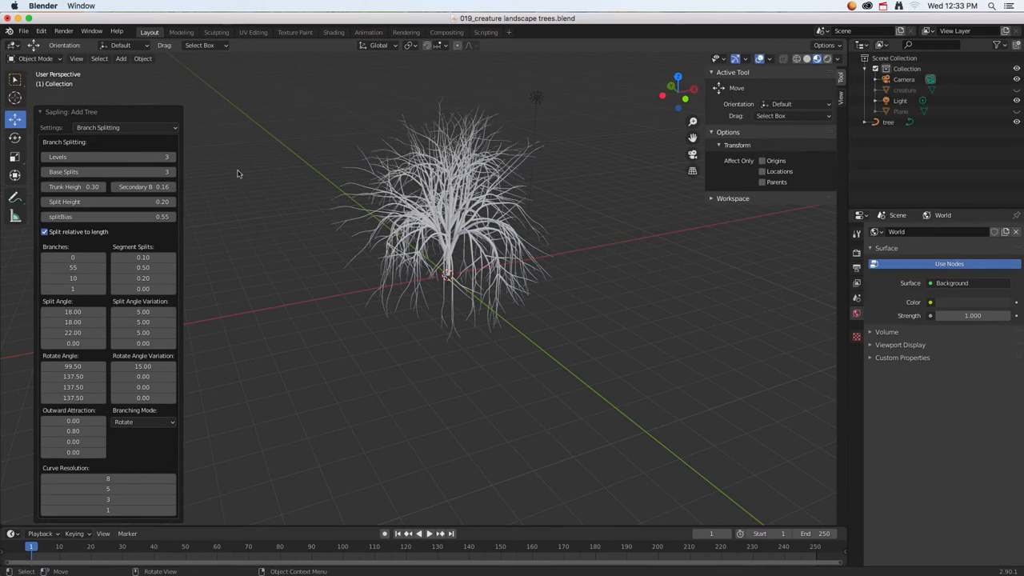
click(44, 158)
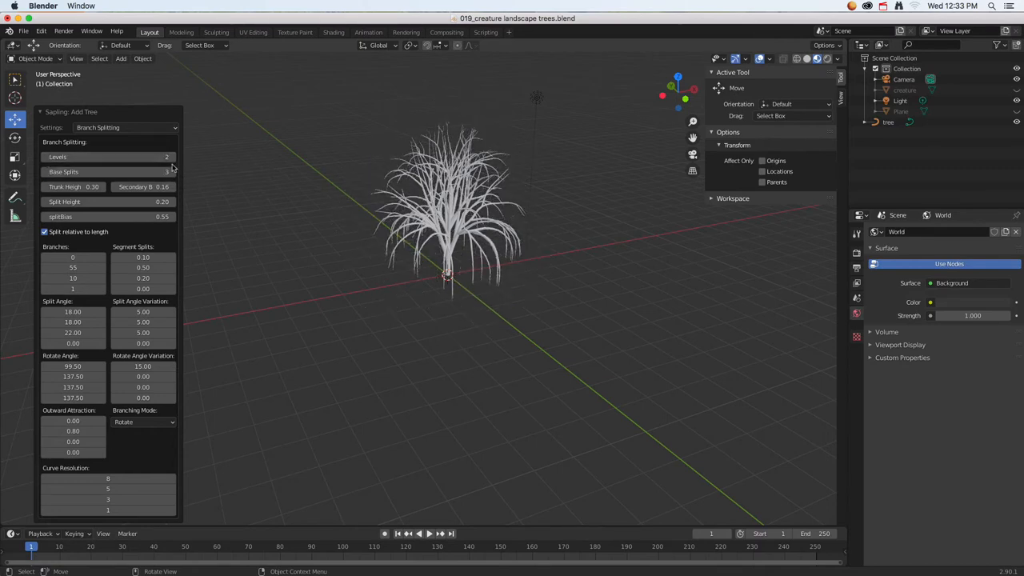
Turn on Show Leaves in the tree's Leaves settings
click(137, 128)
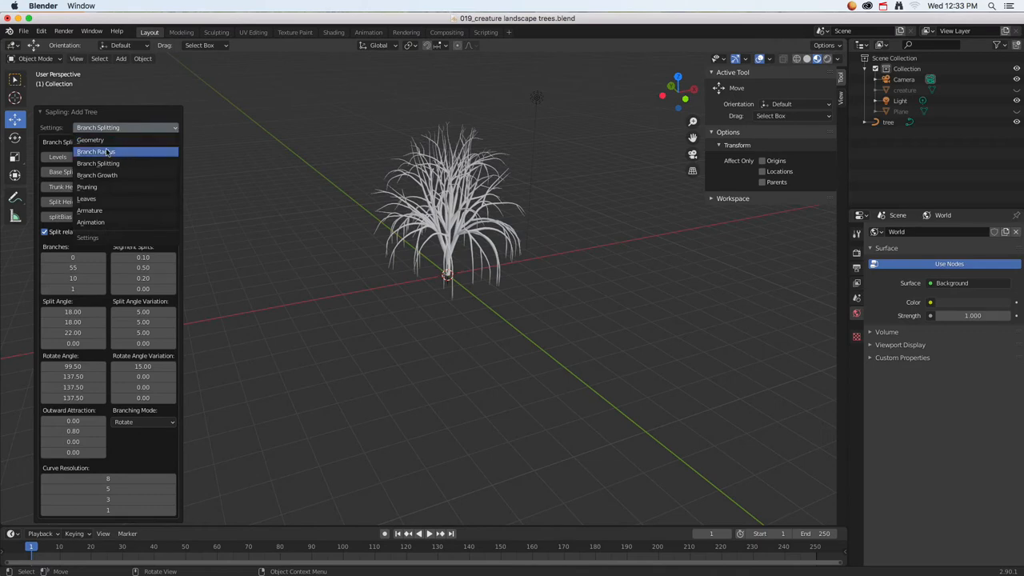
click(90, 188)
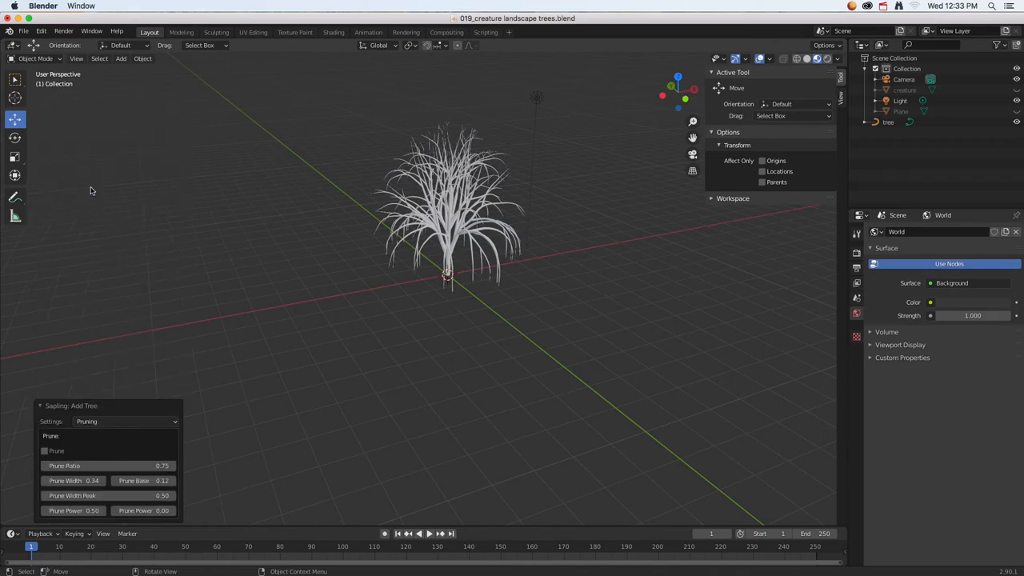
click(127, 424)
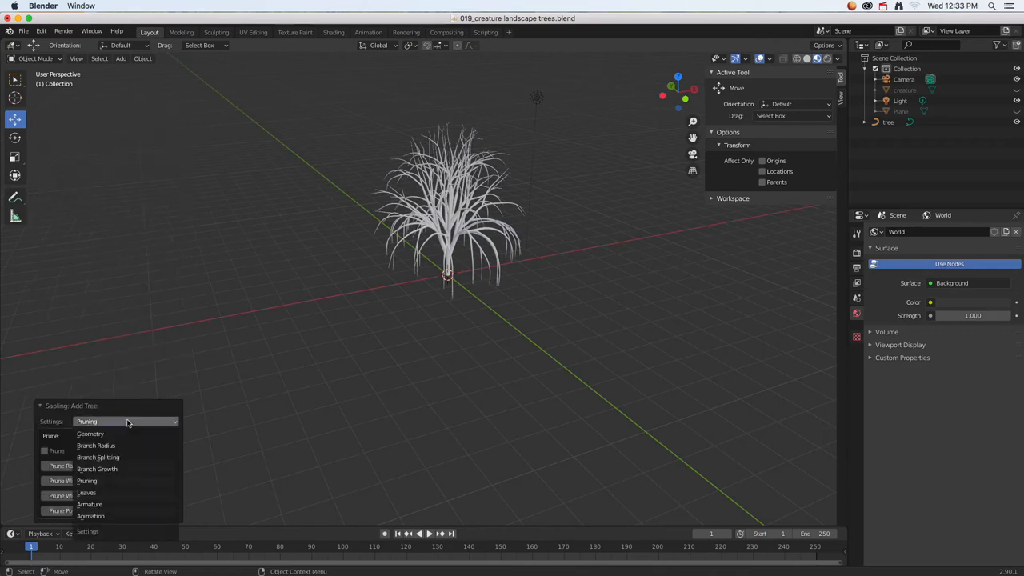
click(94, 496)
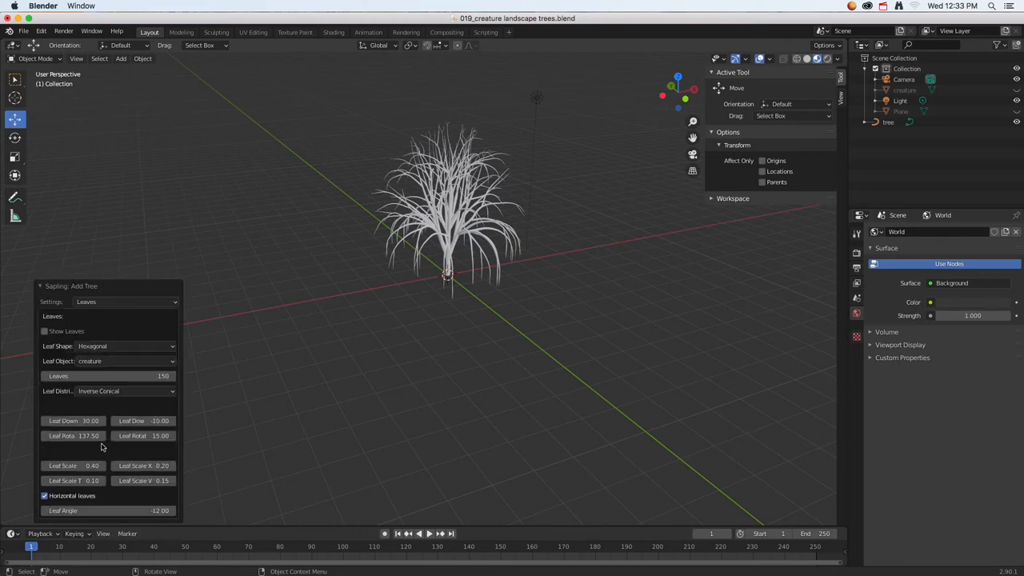
click(45, 332)
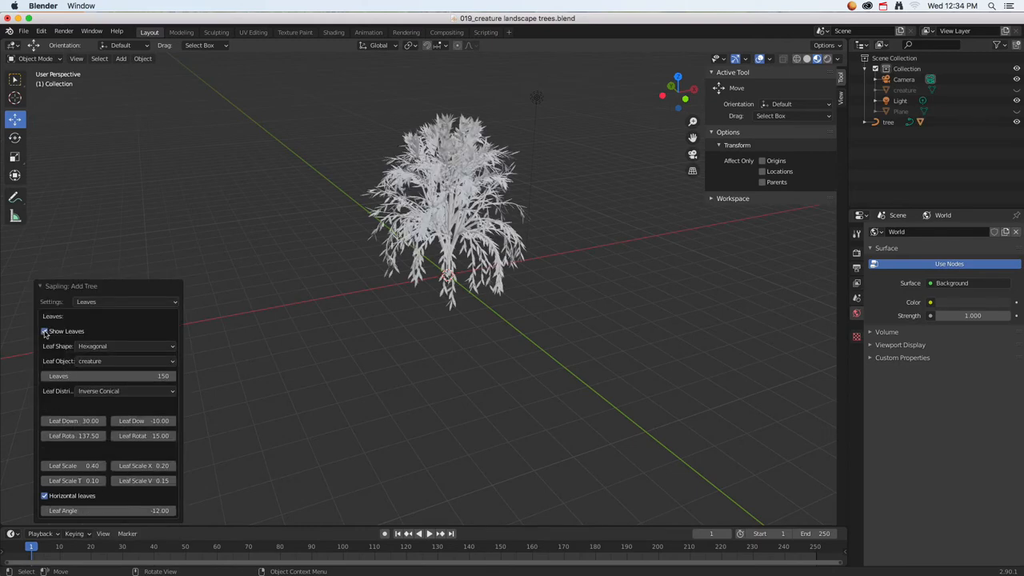
Try the Rectangular leaf shape in the tree's Leaves settings and return it to Hexagonal
middle_drag(414, 264, 472, 252)
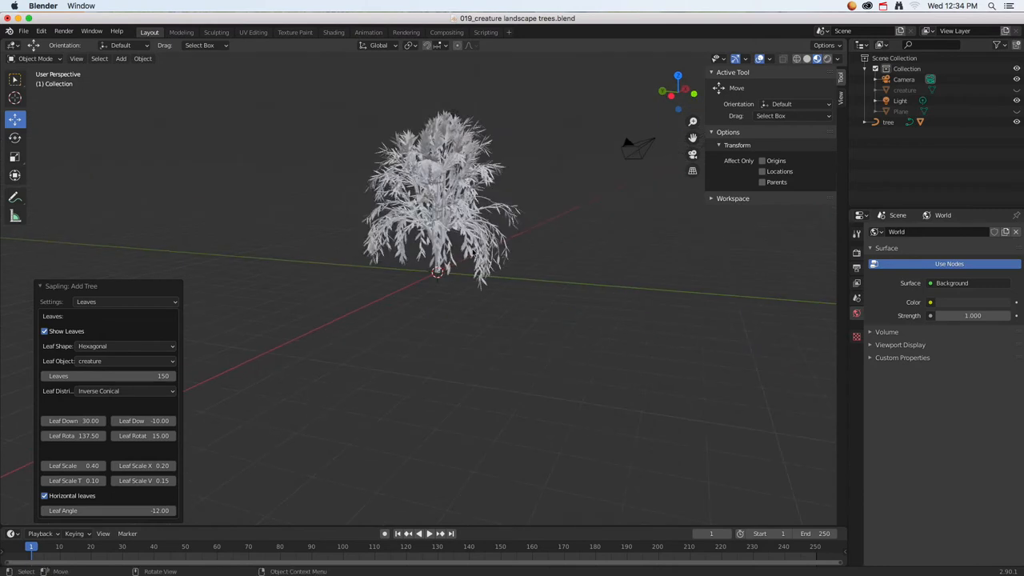
scroll(458, 273, up, 4)
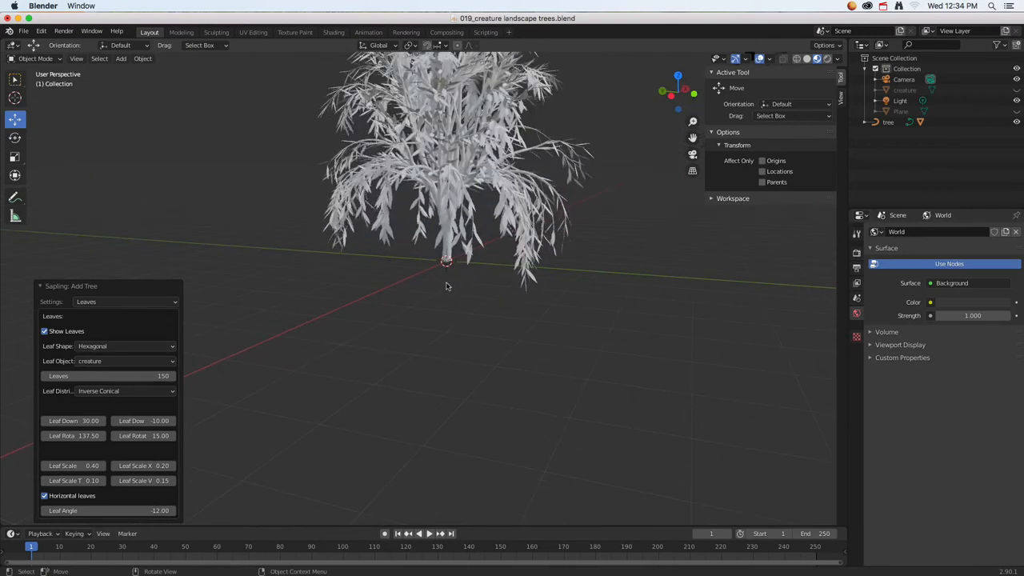
click(108, 348)
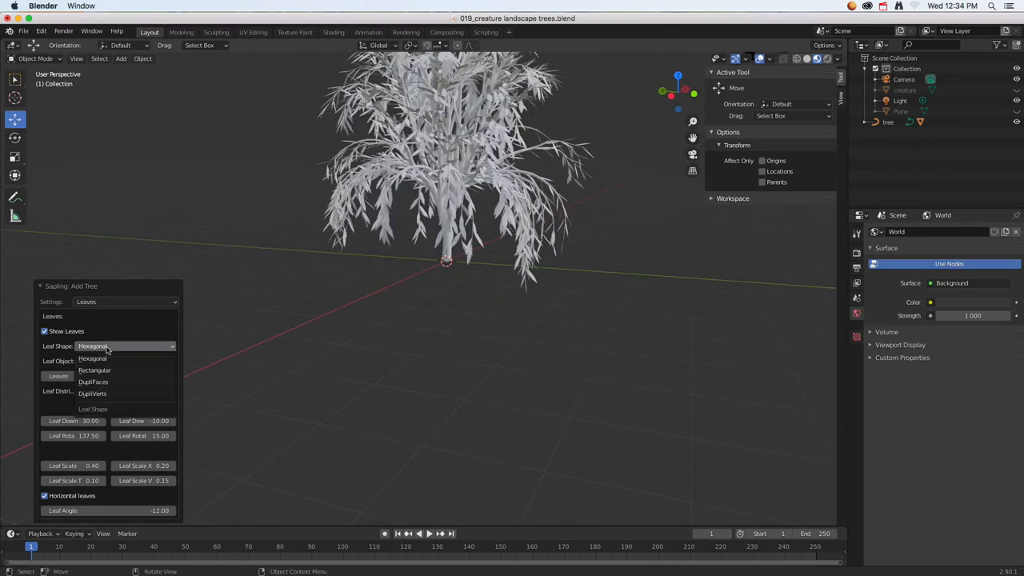
click(114, 370)
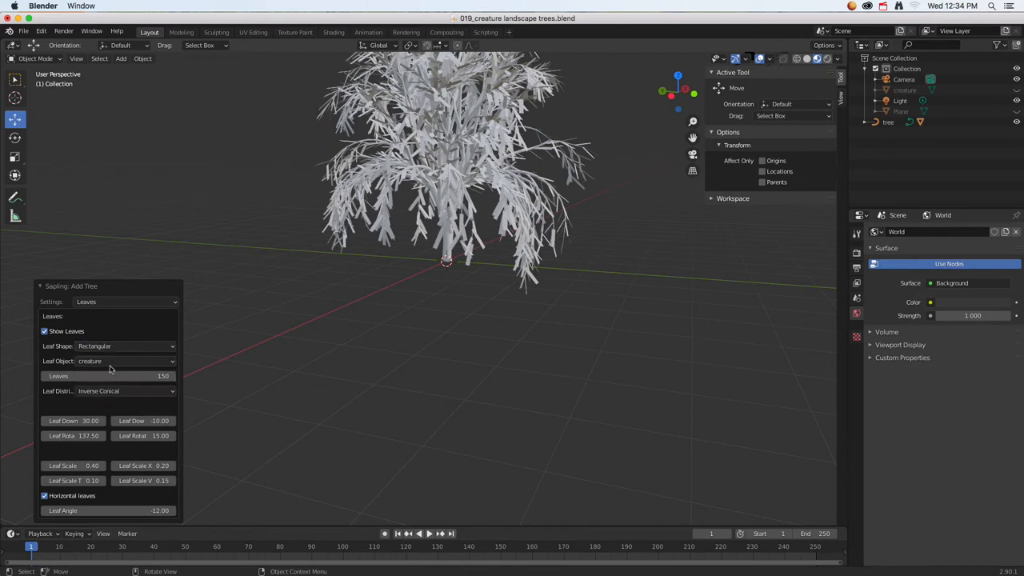
click(117, 350)
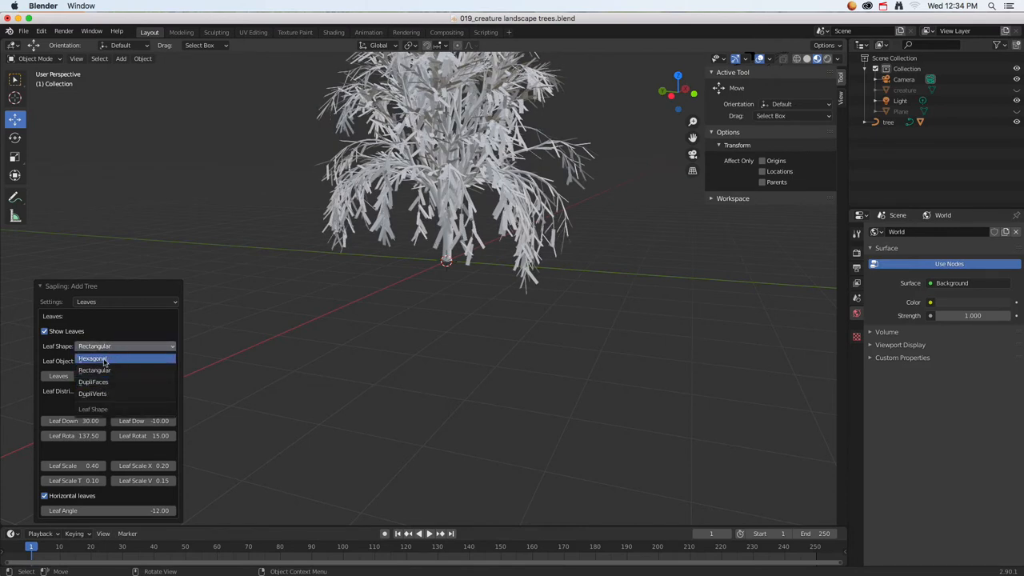
click(104, 359)
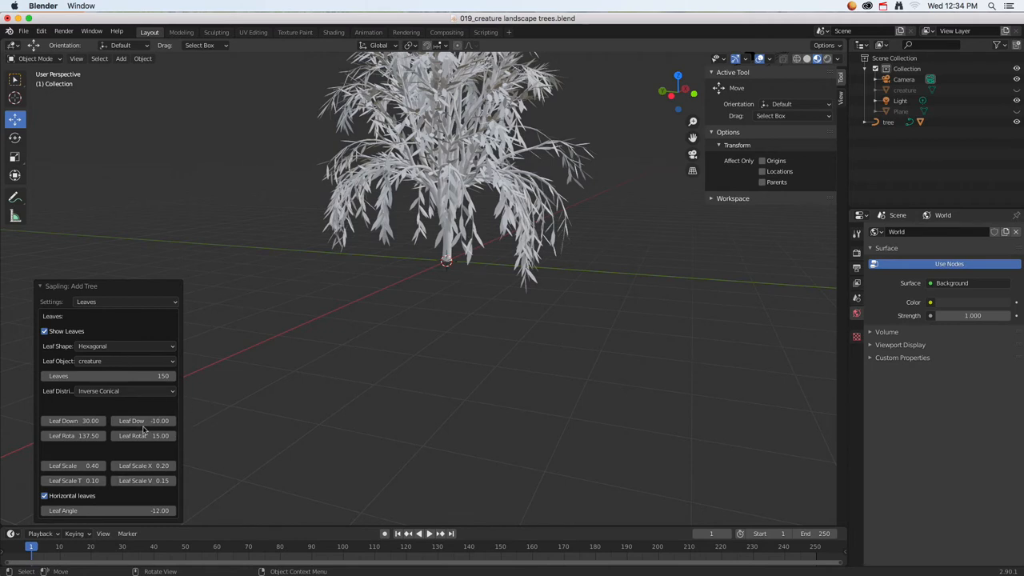
Try moving only the leaves along the Y axis away from the branches, and undo that move
middle_drag(572, 267, 512, 319)
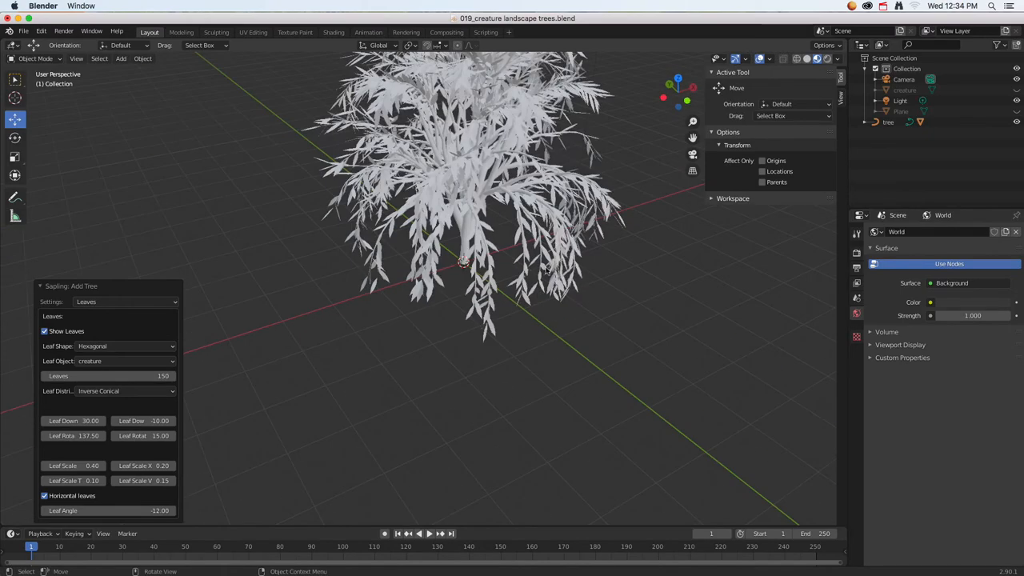
shift+middle_drag(534, 189, 496, 288)
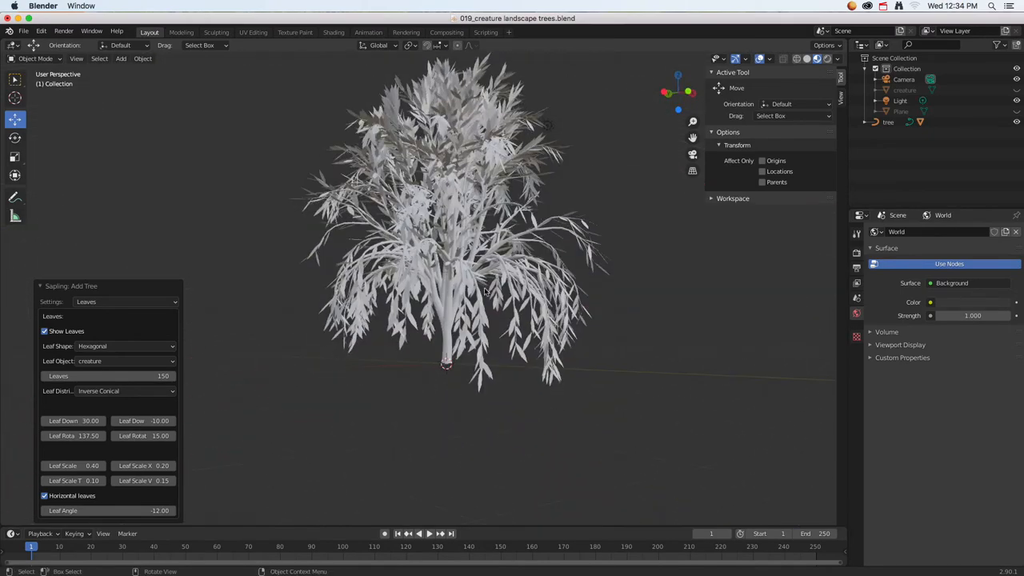
click(460, 230)
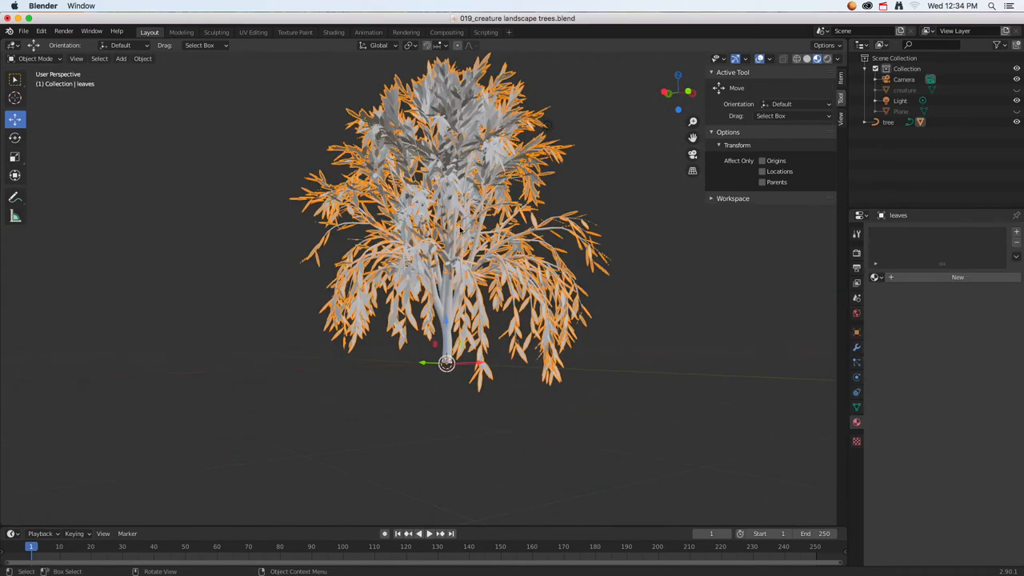
click(449, 297)
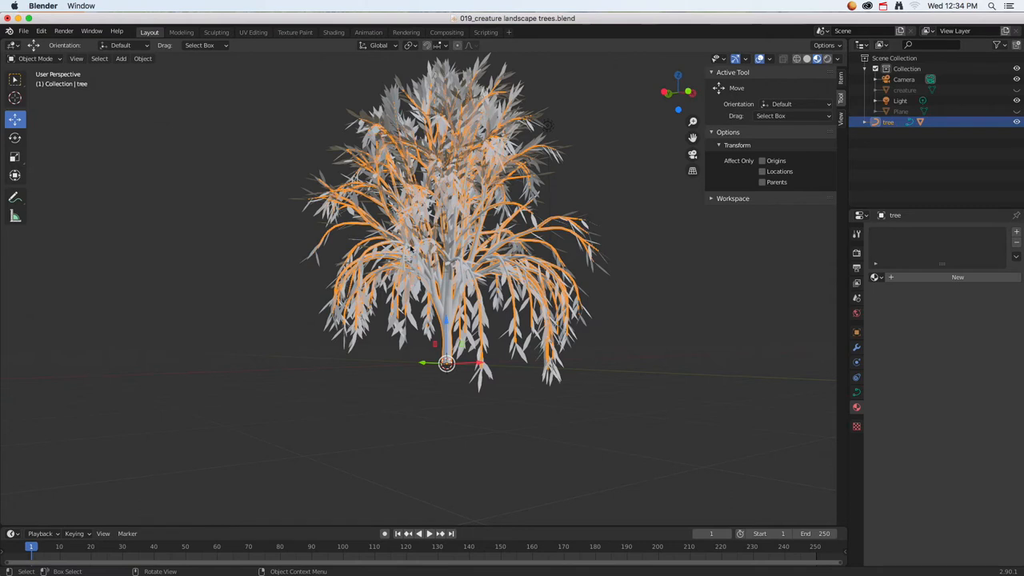
click(418, 251)
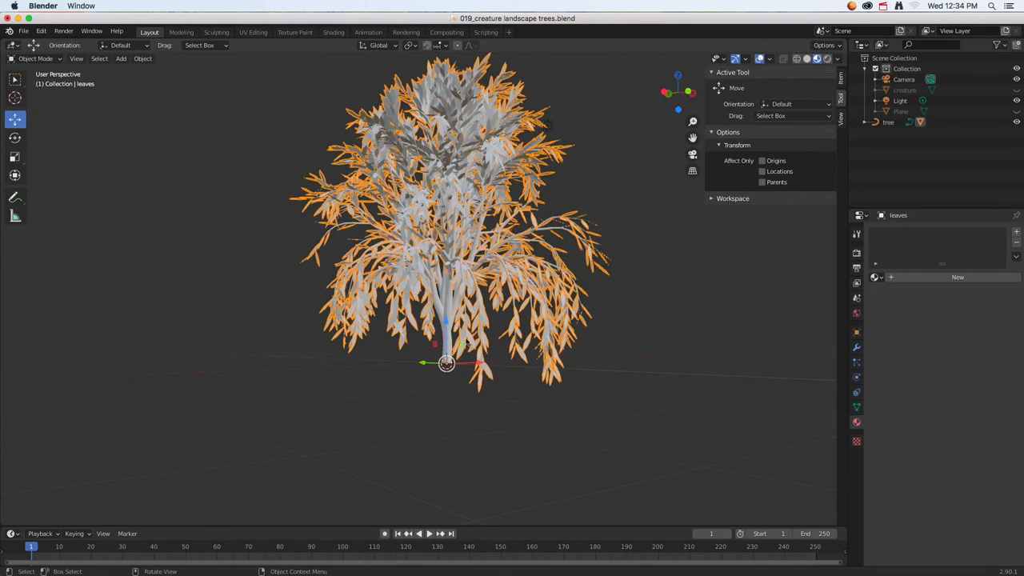
drag(417, 364, 243, 354)
middle_drag(380, 247, 436, 266)
key(ctrl+z)
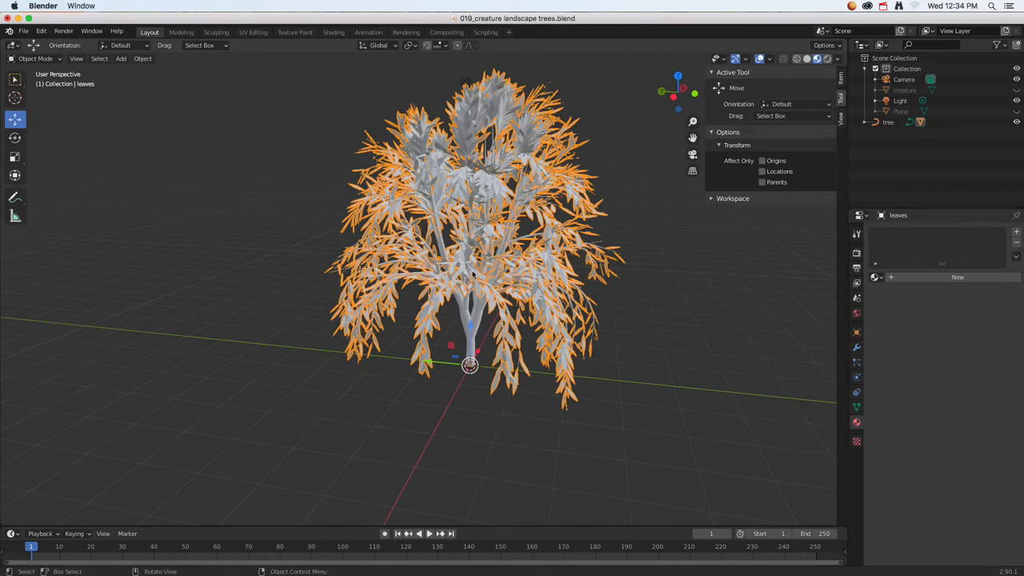
Select the tree curve and its leaves together, shift them along the Y axis, and scale them to about 0.63
click(481, 318)
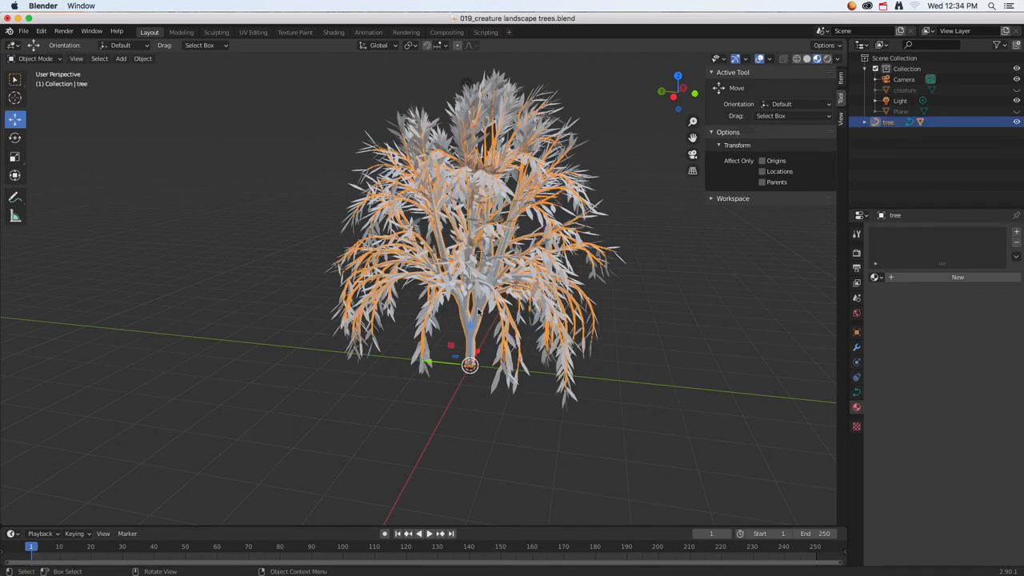
shift+click(492, 206)
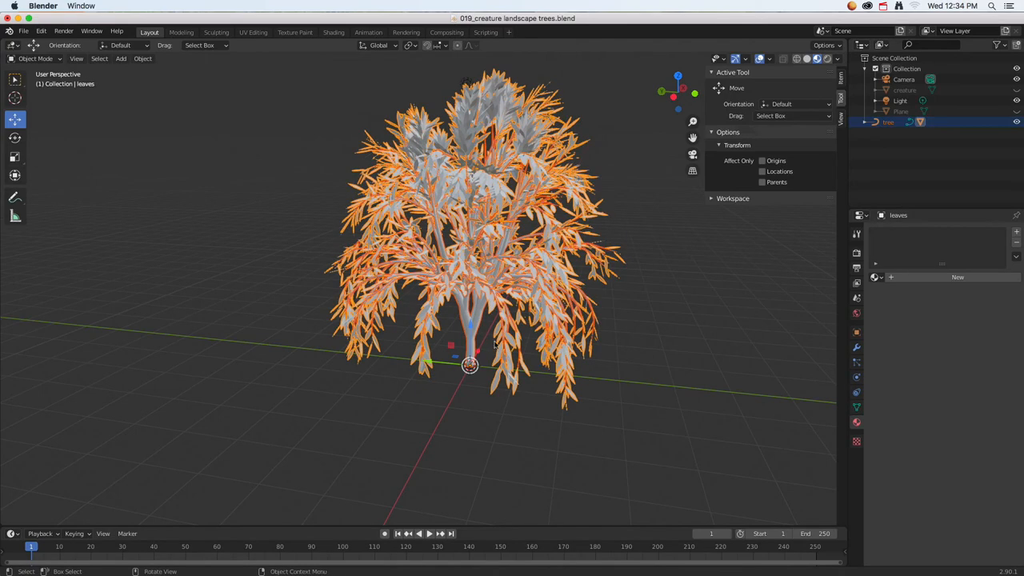
drag(428, 366, 361, 358)
key(s)
click(476, 348)
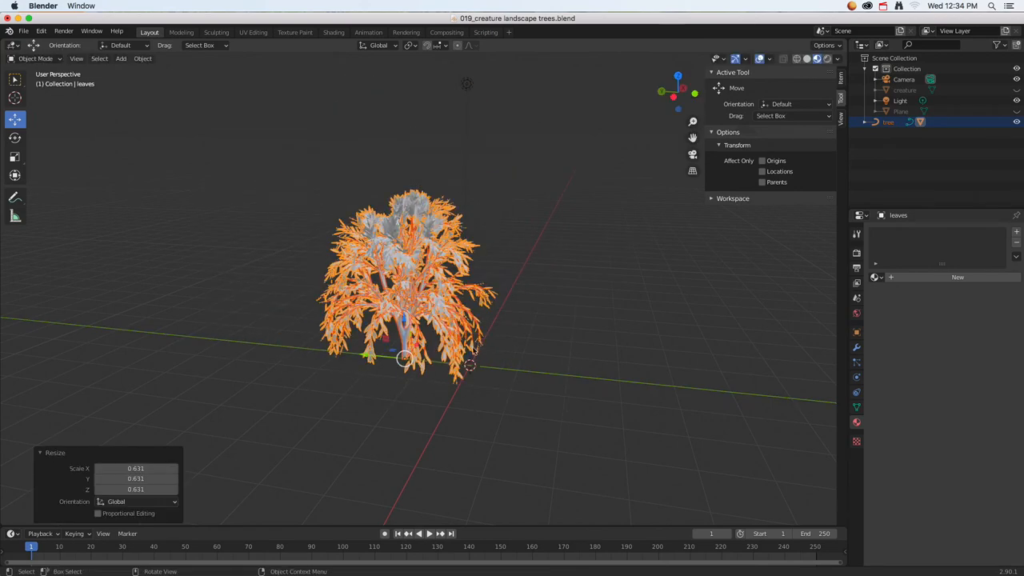
click(491, 388)
Give the leaves a new material with a bright green base color of H 0.324, S 0.865, V 0.906
click(439, 325)
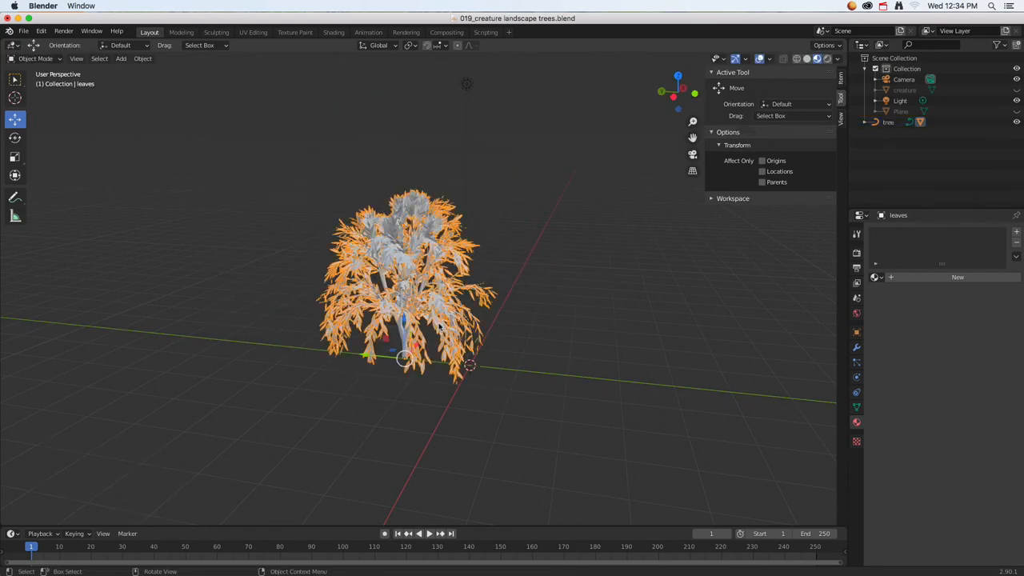
click(877, 277)
click(922, 275)
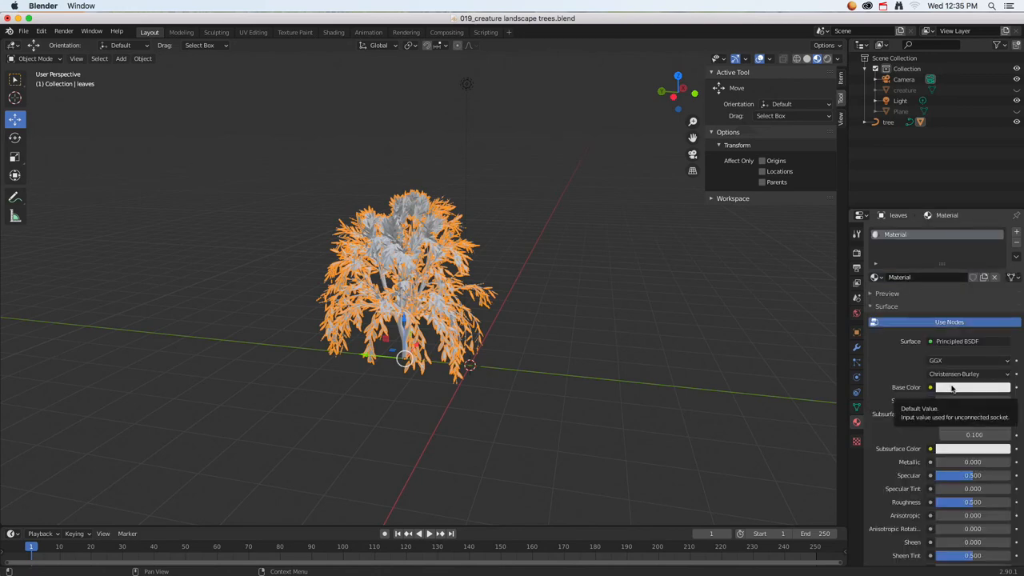
click(954, 388)
click(927, 264)
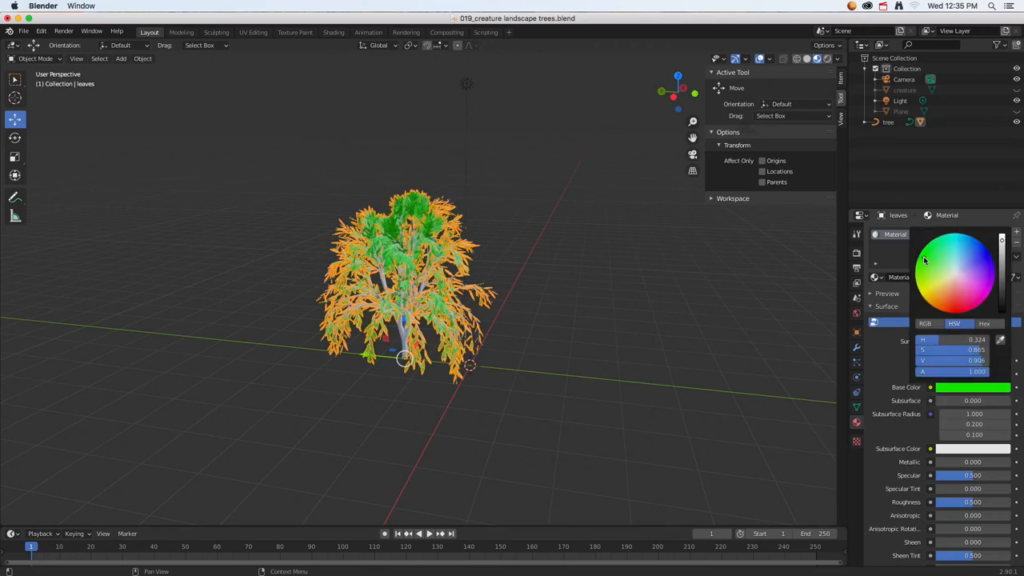
Give the trunk and branches a new material with a dark grey base color of value 0.260
click(402, 331)
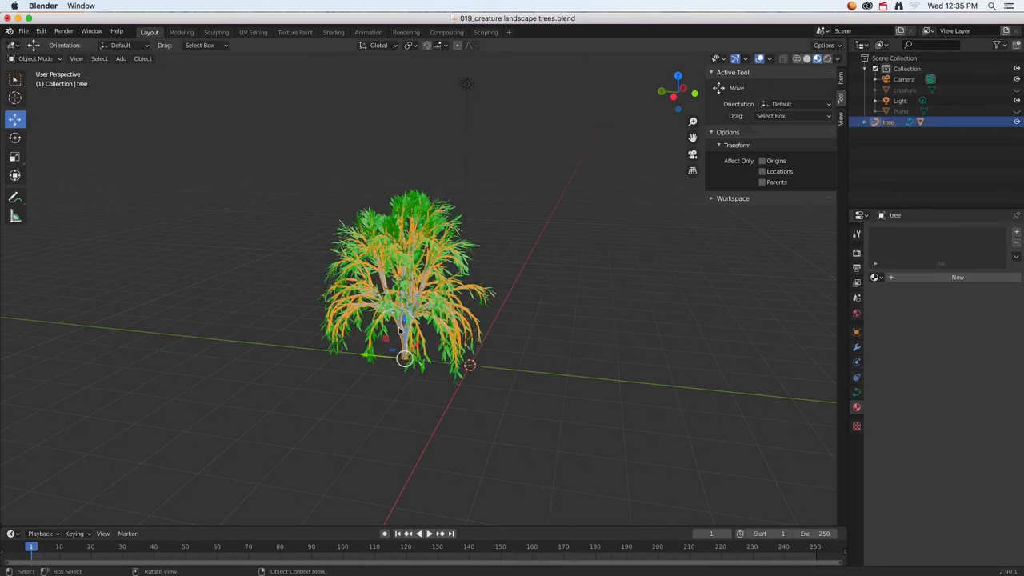
click(907, 277)
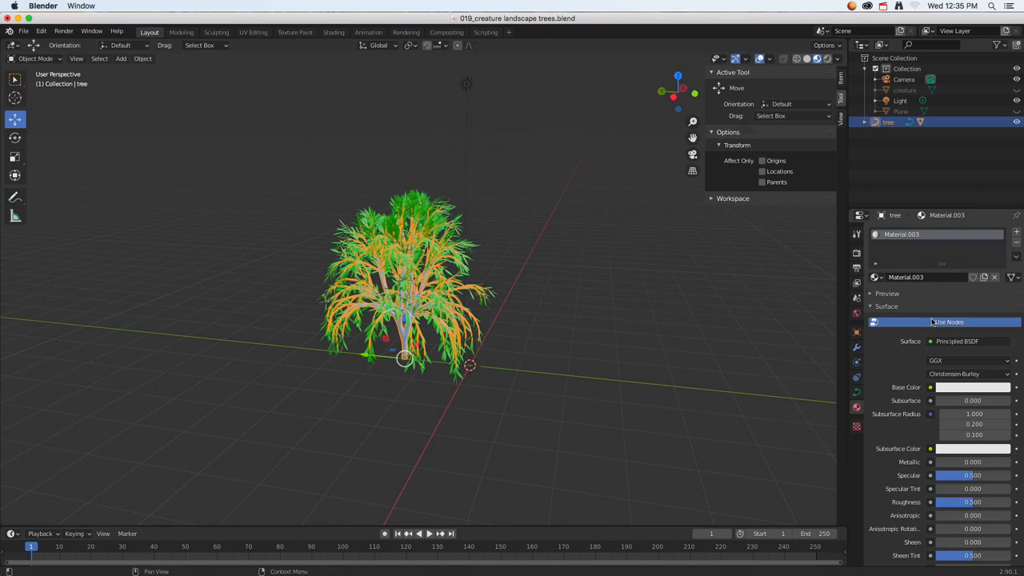
click(955, 389)
click(1001, 293)
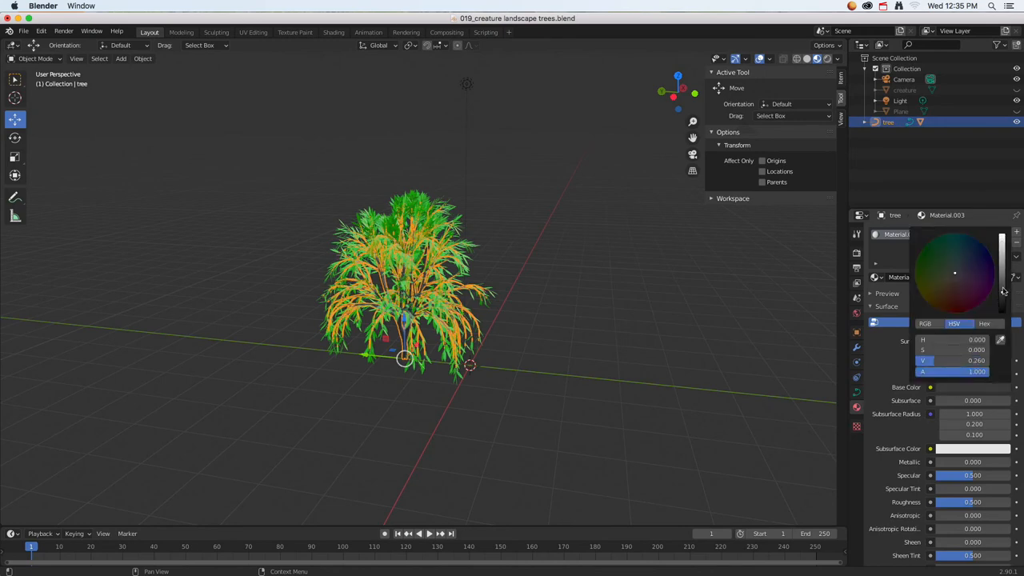
middle_drag(503, 302, 513, 329)
scroll(513, 329, up, 4)
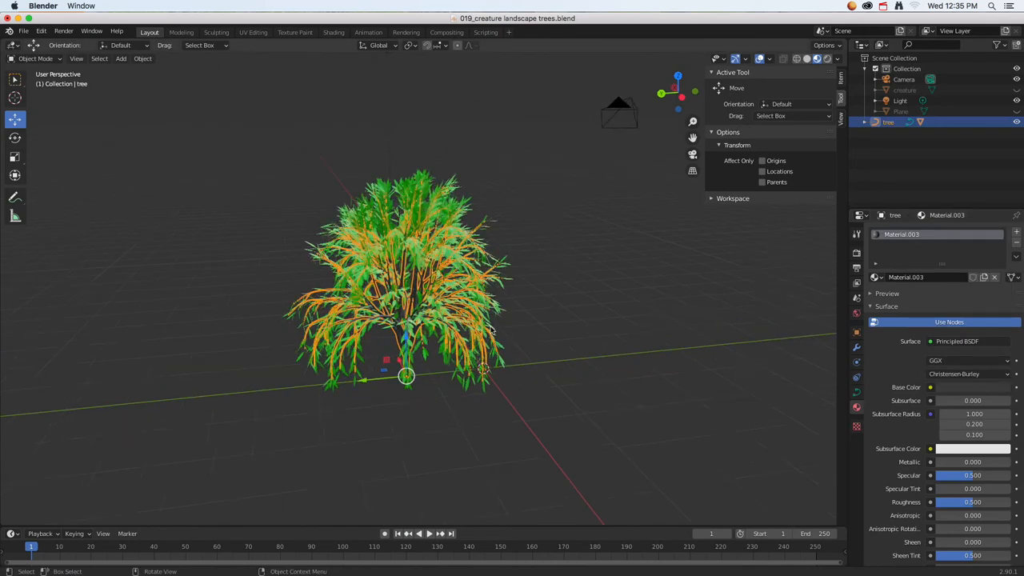
Unhide the Plane and the creature, and move the creature about -5.17 m along Y, clear of the tree
click(1017, 112)
click(1017, 90)
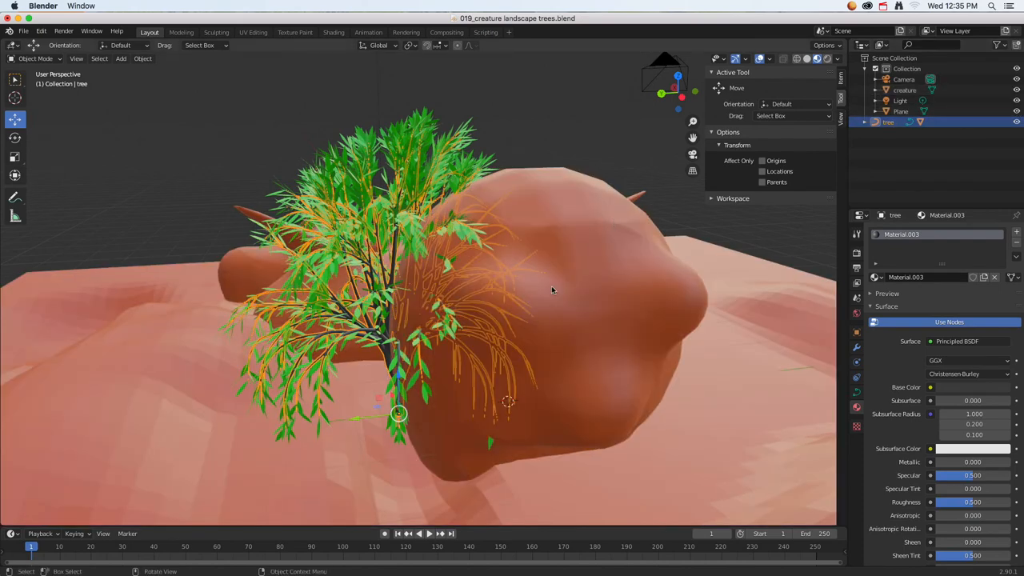
scroll(598, 321, down, 5)
click(522, 297)
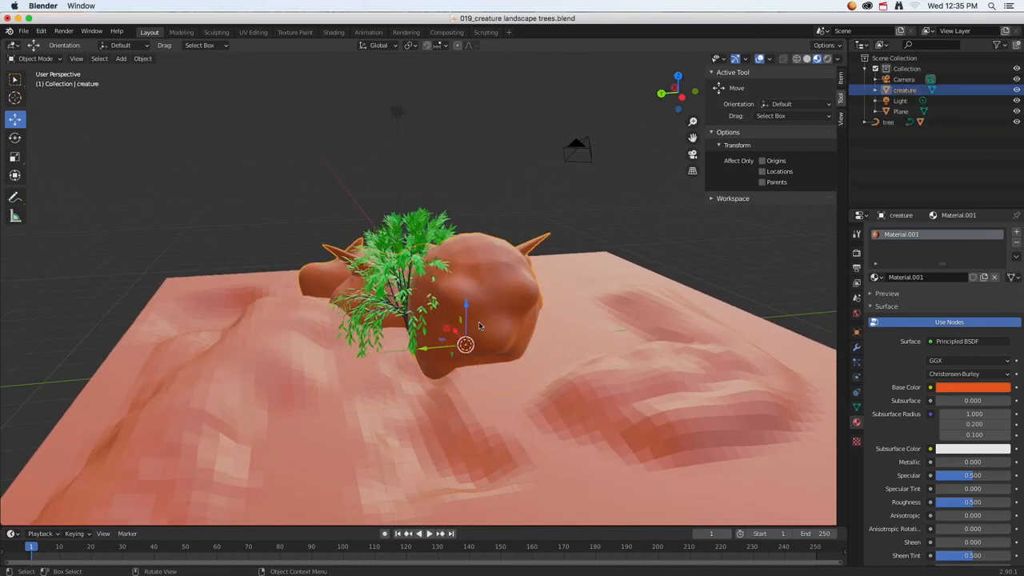
drag(427, 348, 604, 333)
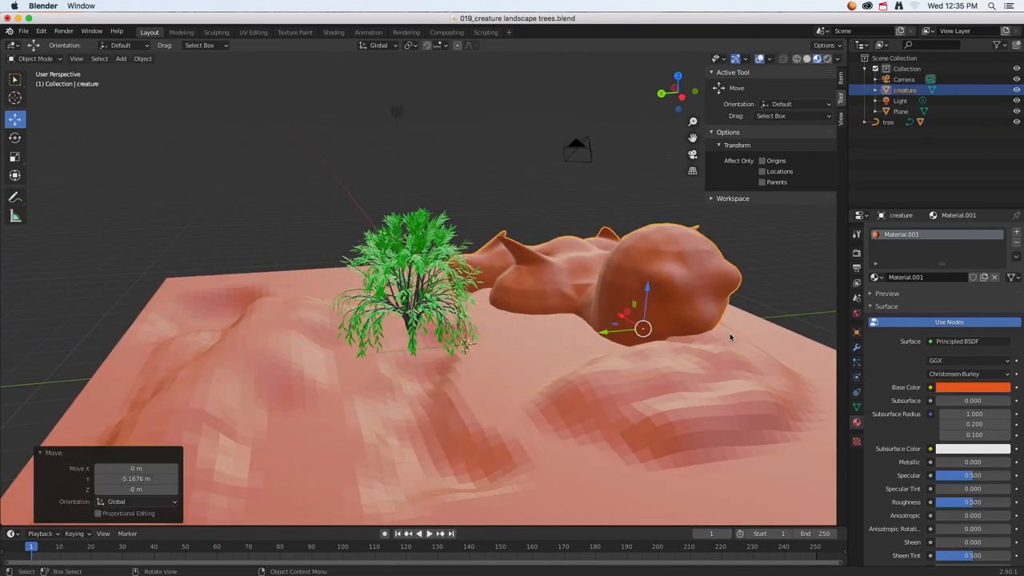
Scale the creature down to a fraction of its size and adjust its Y position and height above the landscape
key(s)
click(655, 314)
mouse_move(646, 289)
mouse_down()
mouse_move(652, 257)
mouse_move(650, 268)
mouse_up()
middle_drag(650, 268, 629, 325)
drag(629, 324, 617, 322)
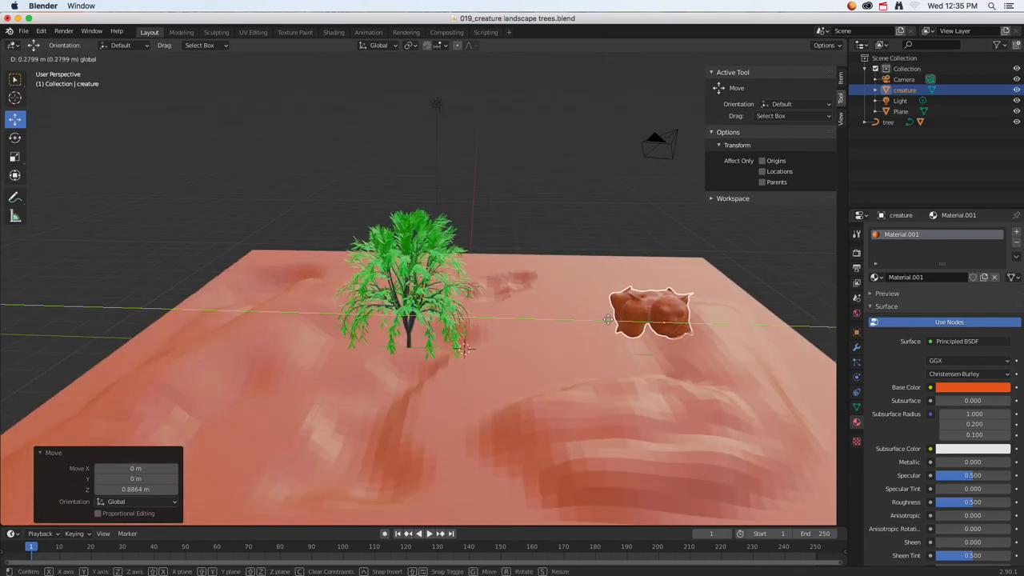
drag(668, 284, 665, 303)
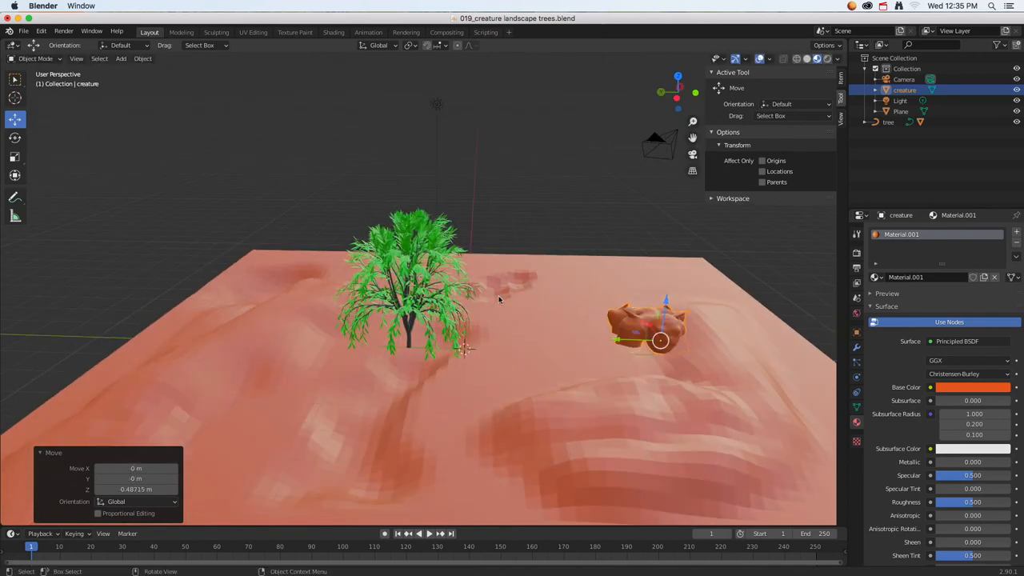
Scale the tree and its leaves together to about 0.565 and move them about -2.5 m along Y
click(409, 335)
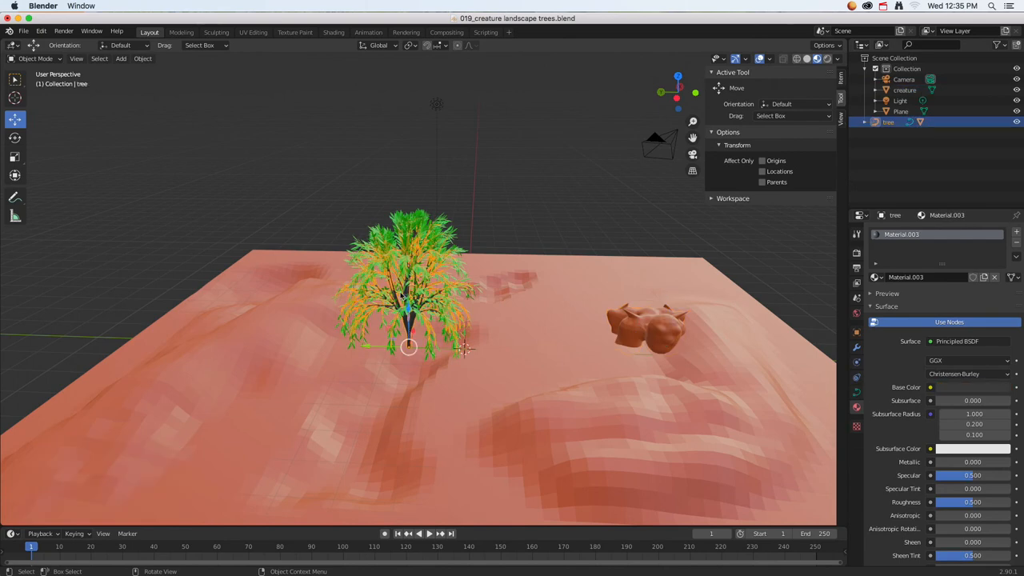
click(413, 247)
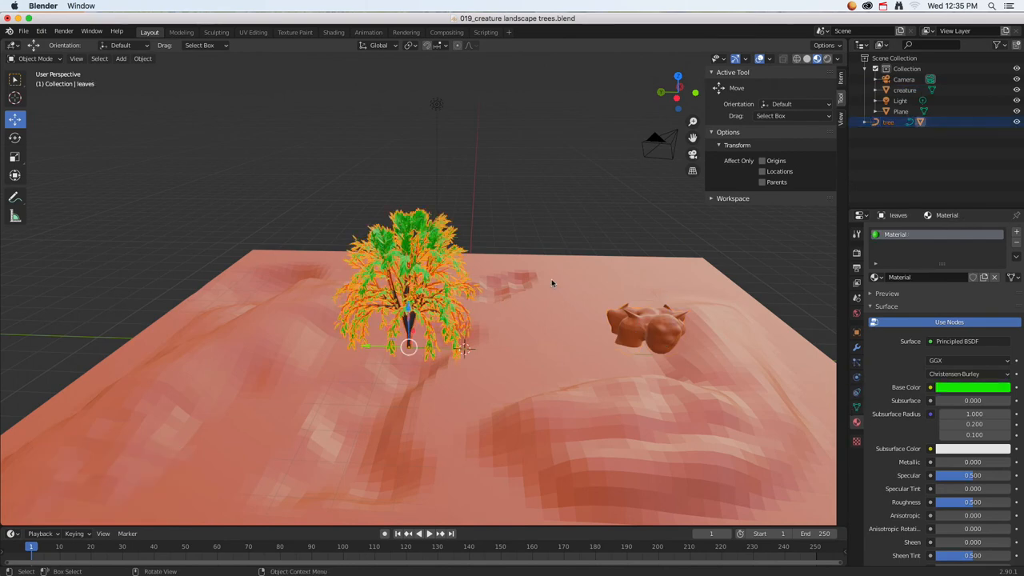
key(s)
click(475, 366)
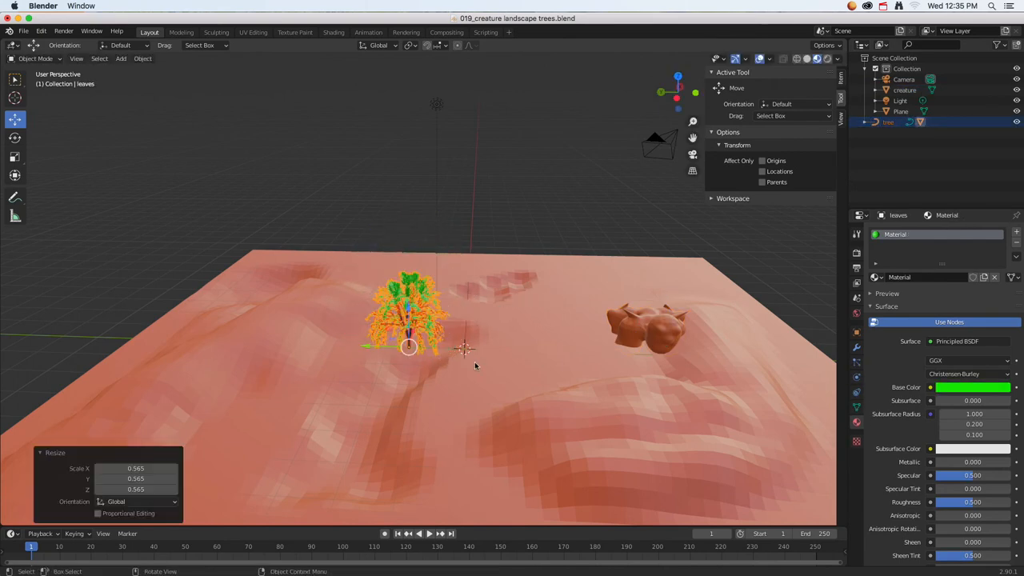
middle_drag(474, 366, 443, 338)
drag(437, 334, 434, 390)
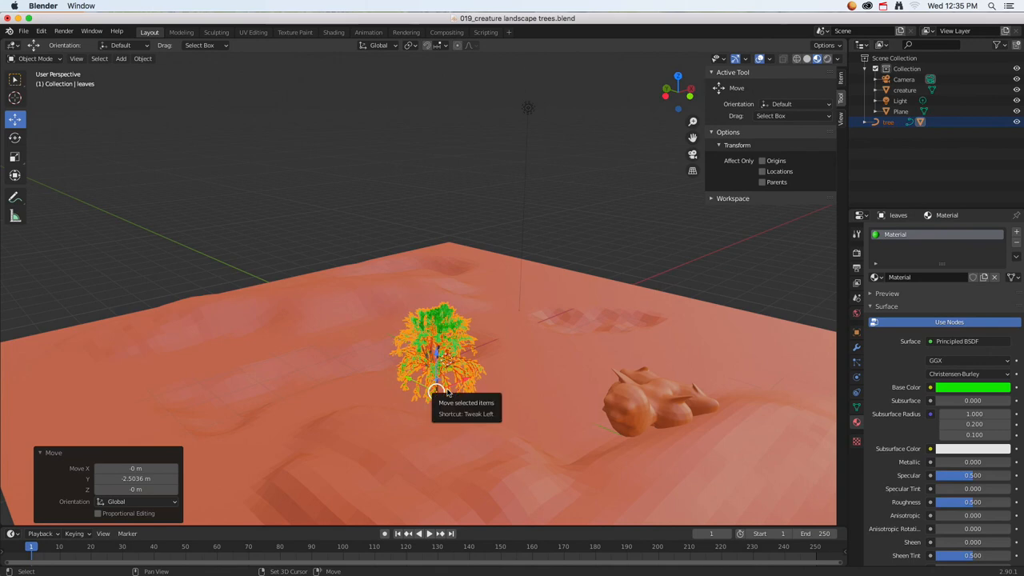
Duplicate the tree with its leaves, offsetting the copy about 2.86 m along X and about -1.13 m along Y
key(shift+d)
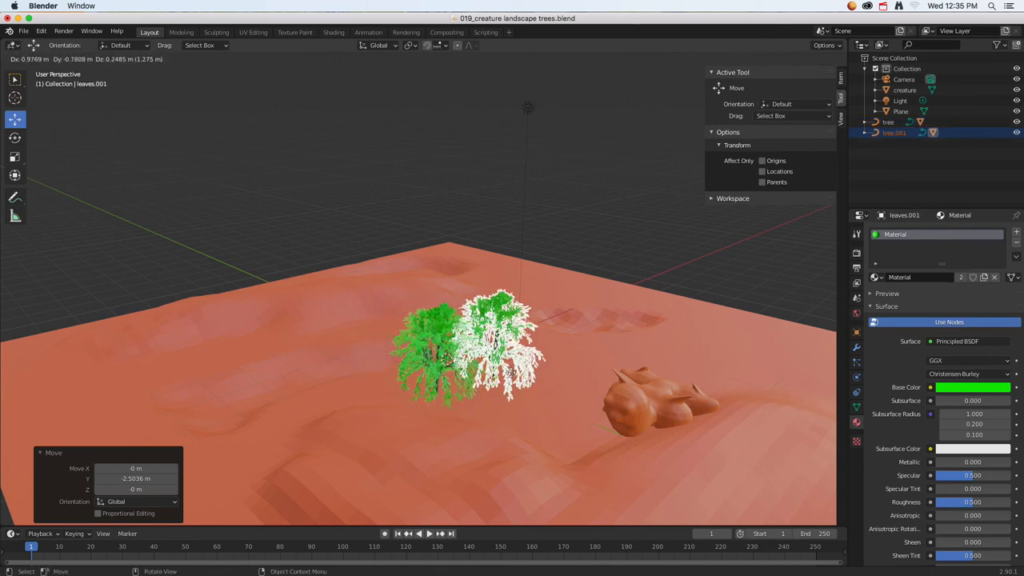
key(x)
click(585, 368)
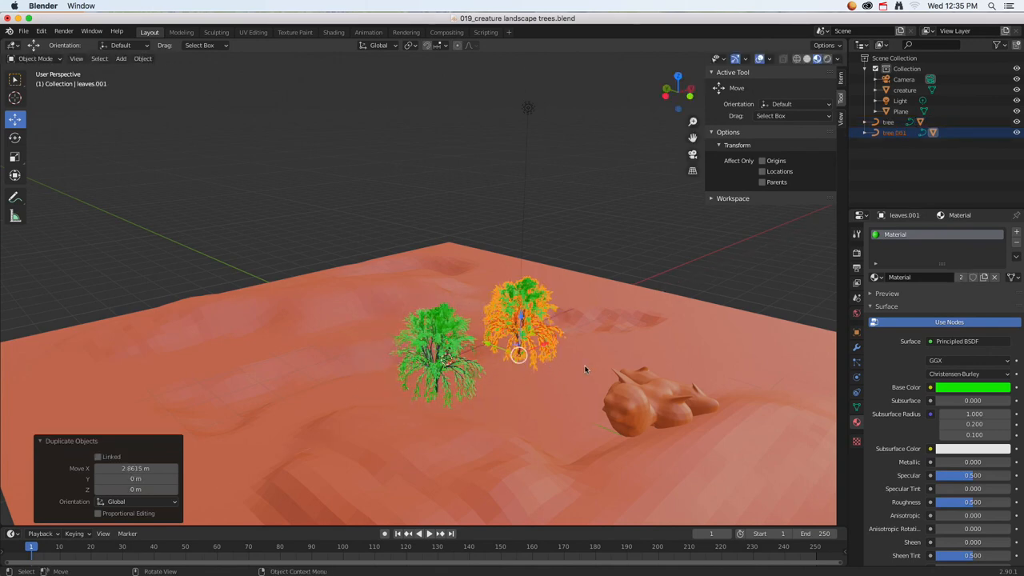
key(g)
key(y)
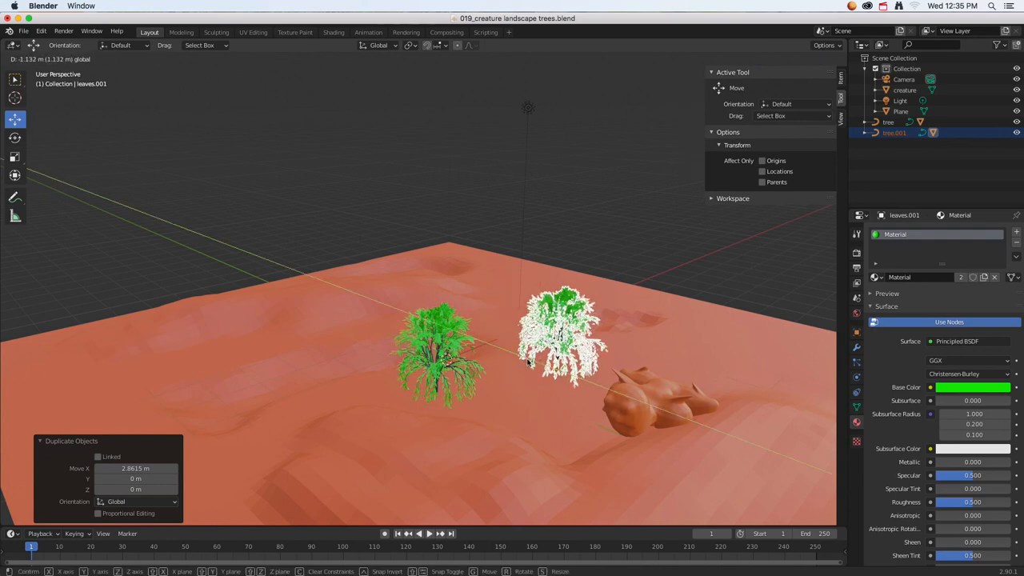
click(559, 400)
middle_drag(559, 400, 431, 403)
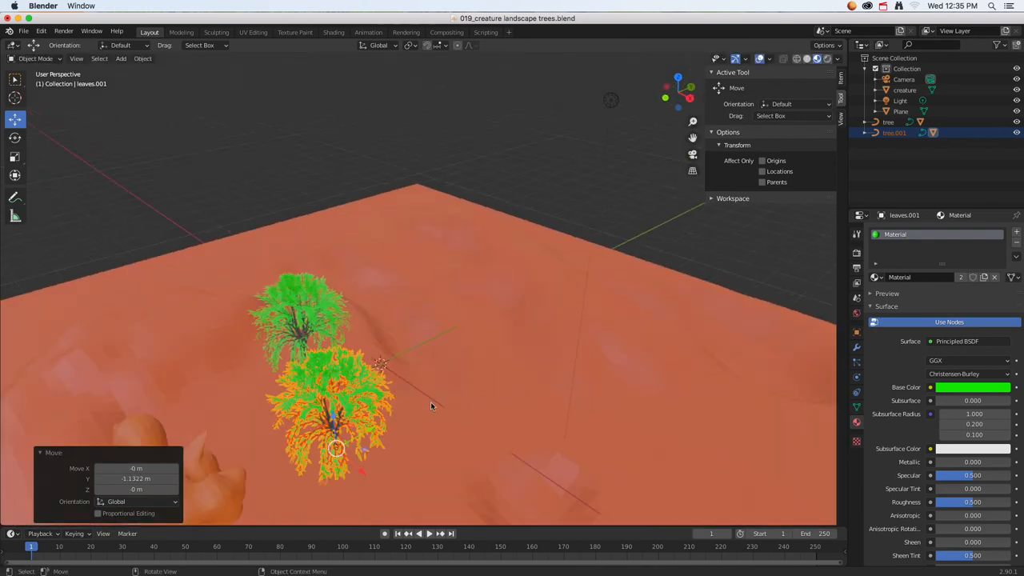
middle_drag(521, 413, 552, 331)
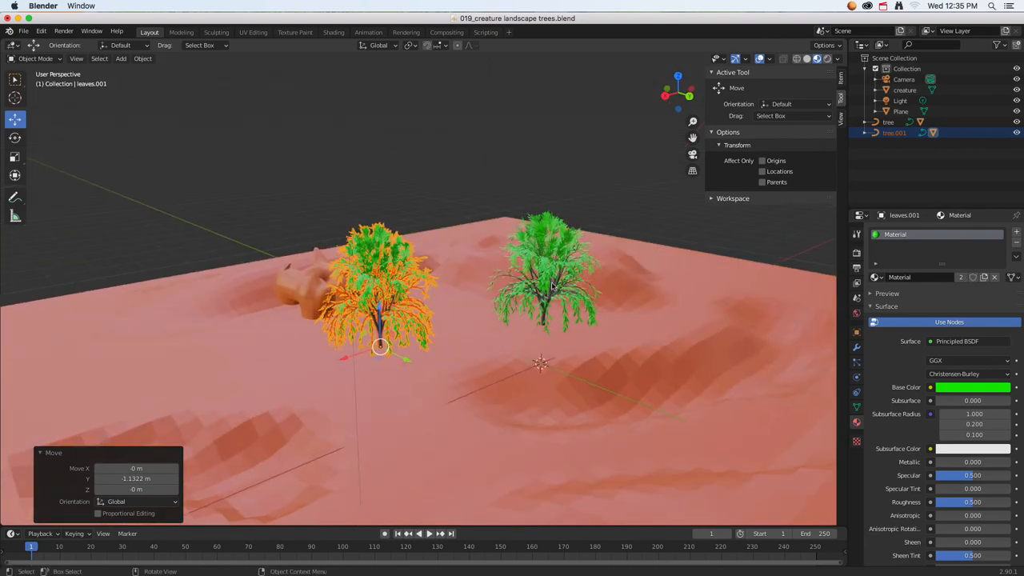
middle_drag(551, 286, 490, 353)
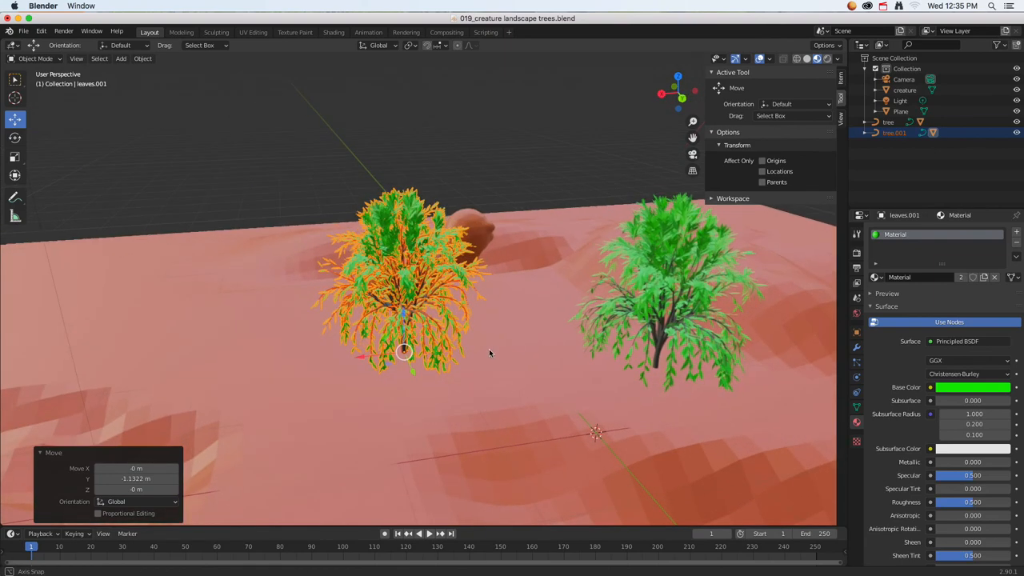